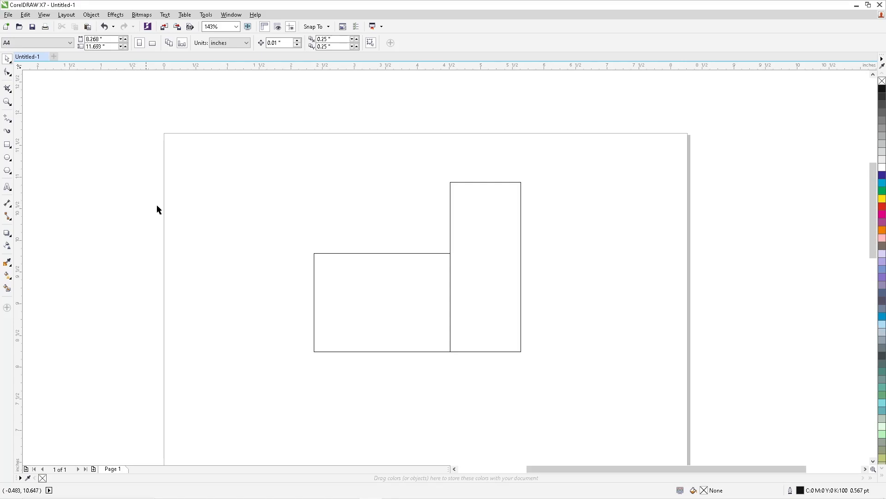
Draw a horizontal line about 0.736" long just above the left rectangle's top edge and copy it to the edge's right end
{"action": "left_click", "coordinate": [8, 119]}
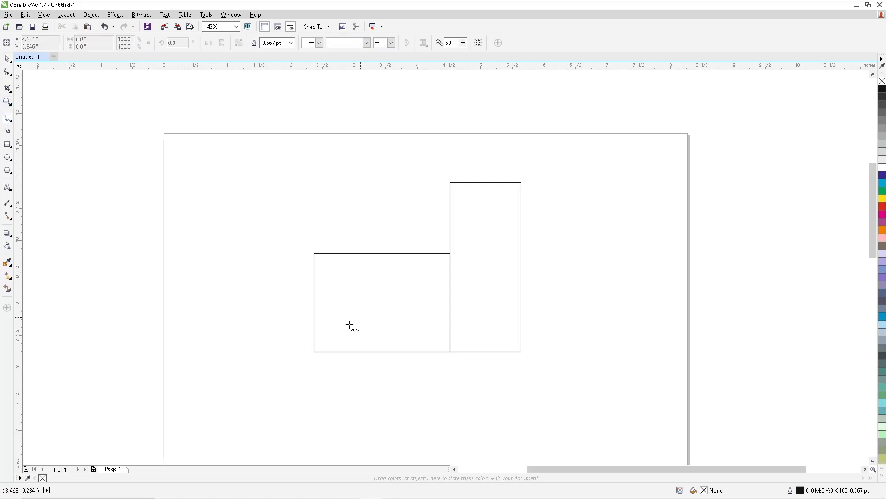
{"action": "left_click", "coordinate": [314, 248]}
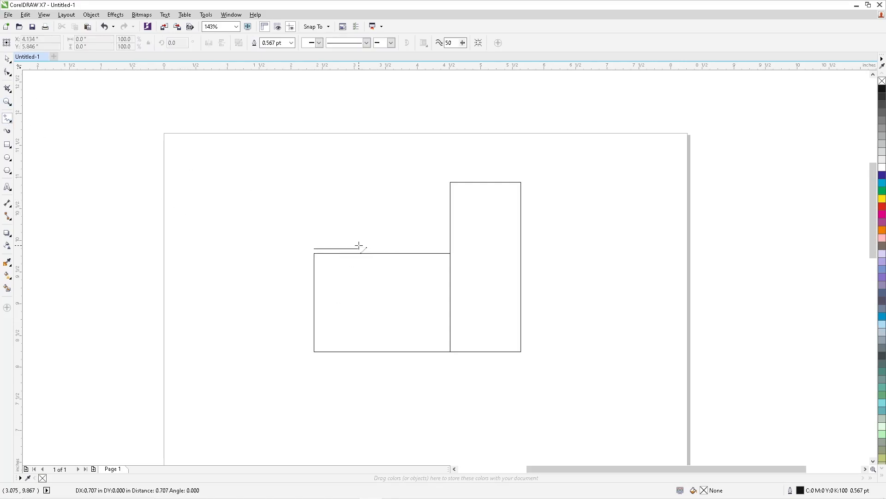
{"action": "left_click", "coordinate": [361, 248]}
{"action": "key", "text": "space"}
{"action": "mouse_move", "coordinate": [338, 249]}
{"action": "left_mouse_down"}
{"action": "mouse_move", "coordinate": [431, 255]}
{"action": "mouse_move", "coordinate": [425, 249]}
{"action": "left_mouse_up"}
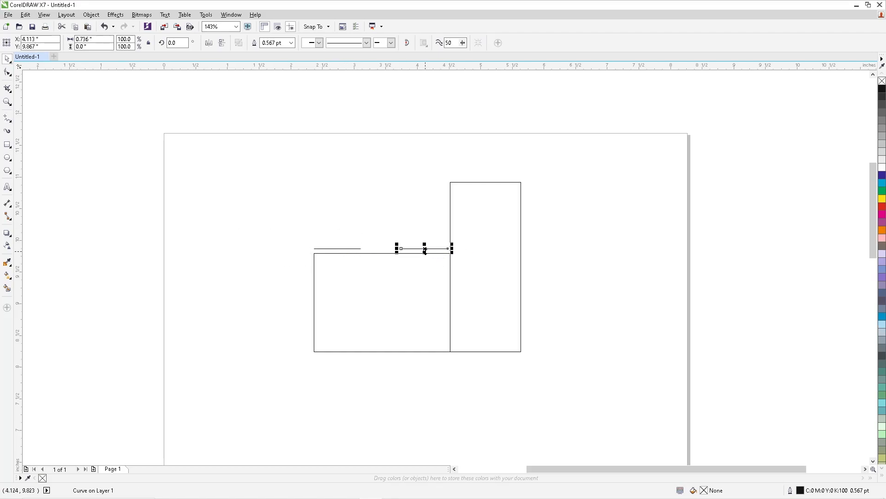
Add solid triangular arrowheads to the outer ends of the two short lines so they point away from each other
{"action": "left_click", "coordinate": [391, 42]}
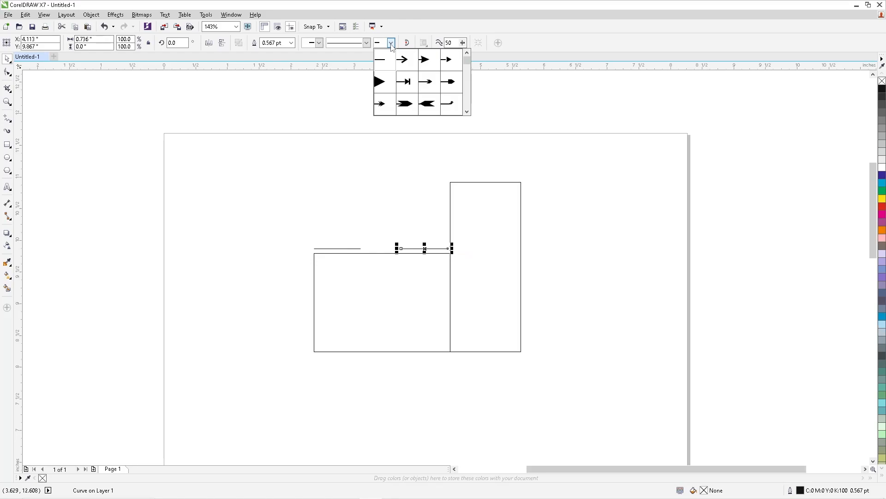
{"action": "left_click", "coordinate": [430, 60]}
{"action": "left_click", "coordinate": [326, 249]}
{"action": "left_click", "coordinate": [318, 43]}
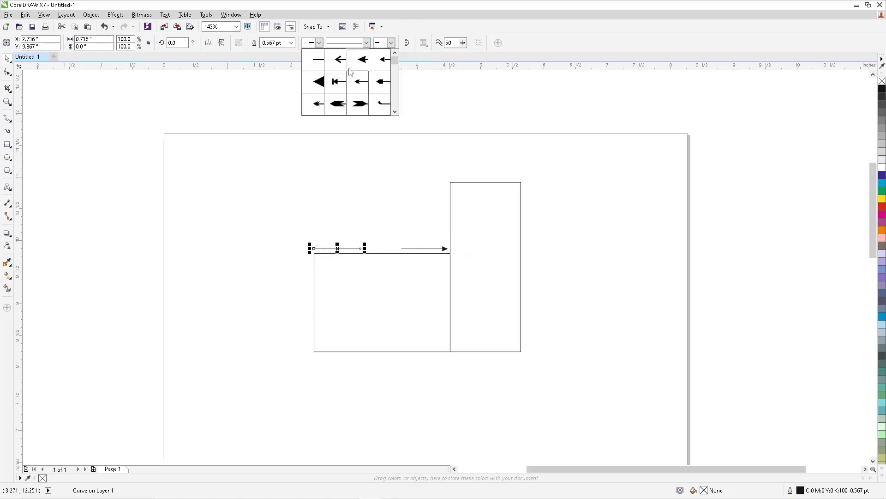
{"action": "left_click", "coordinate": [362, 59]}
Place the left rectangle's width, 2.151 ", as text between the two arrows and scale it down to fit the gap
{"action": "key", "text": "F2"}
{"action": "left_click_drag", "start_coordinate": [263, 136], "coordinate": [537, 382]}
{"action": "left_click", "coordinate": [382, 297]}
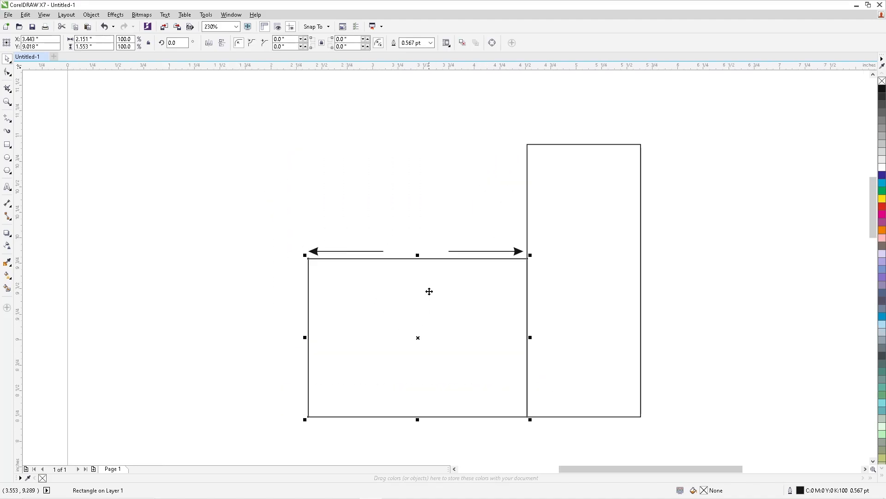
{"action": "left_click", "coordinate": [101, 38]}
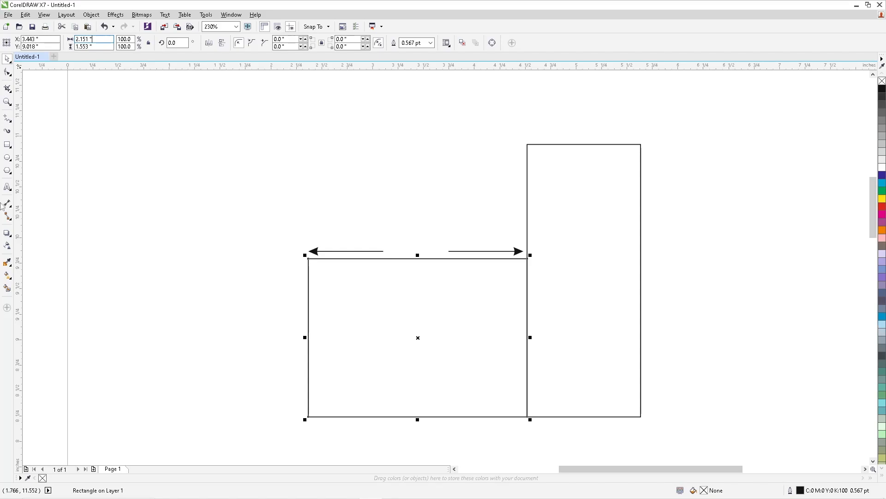
{"action": "double_click", "coordinate": [98, 39]}
{"action": "left_click", "coordinate": [7, 187]}
{"action": "left_click", "coordinate": [394, 246]}
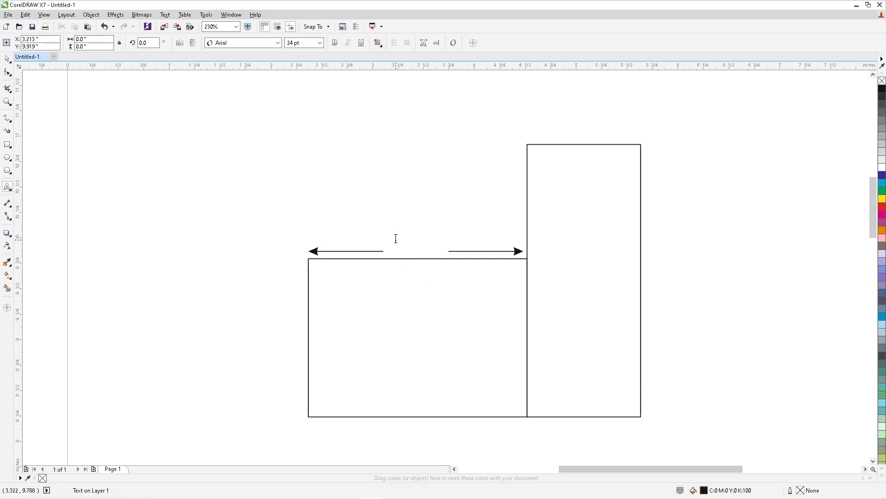
{"action": "key", "text": "ctrl+v"}
{"action": "left_click", "coordinate": [7, 59]}
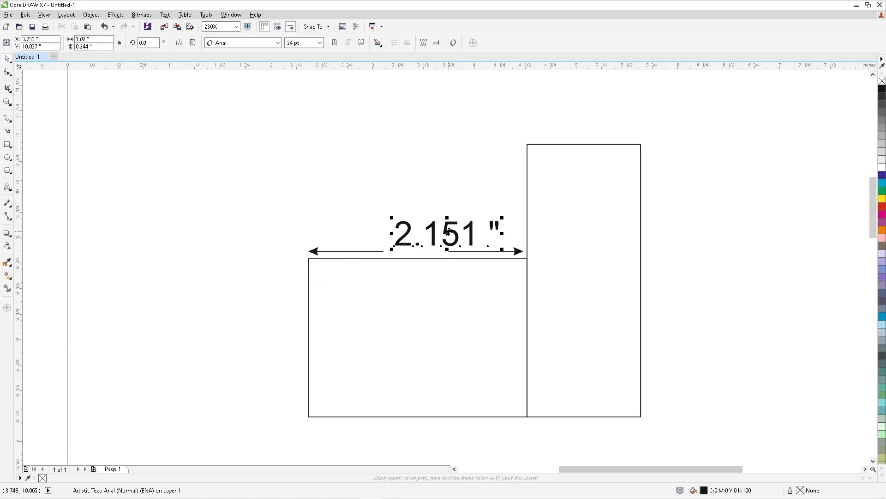
{"action": "left_click_drag", "start_coordinate": [503, 251], "coordinate": [423, 245]}
Draw a vertical extension line about 0.254" long upward from the left rectangle's top-left corner
{"action": "left_click", "coordinate": [7, 72]}
{"action": "left_click", "coordinate": [7, 118]}
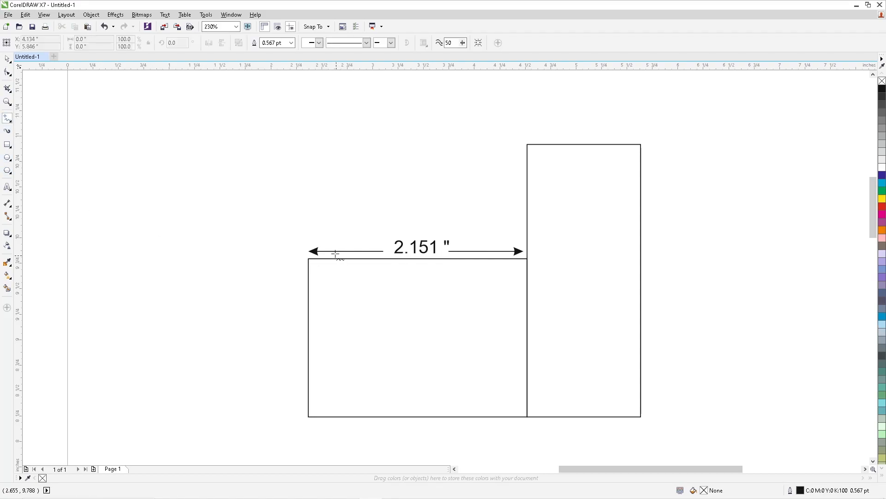
{"action": "left_click", "coordinate": [308, 258]}
{"action": "left_click", "coordinate": [309, 233]}
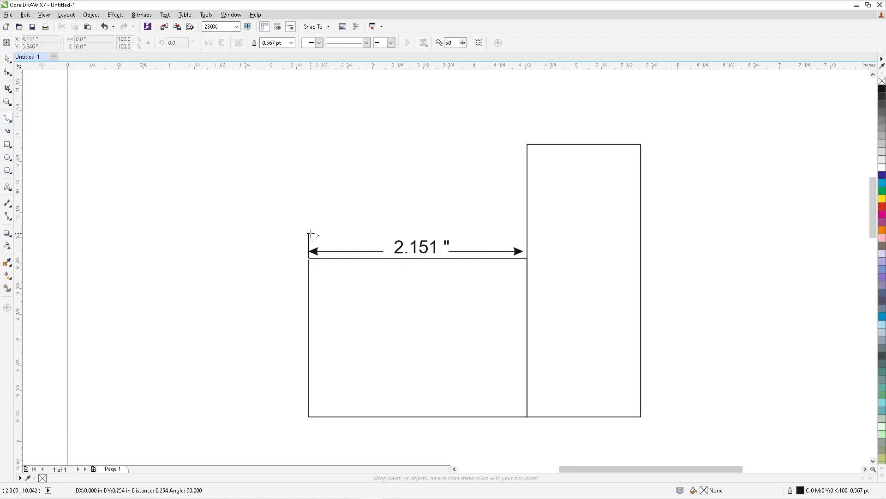
{"action": "left_click", "coordinate": [527, 259]}
{"action": "left_click", "coordinate": [528, 233]}
{"action": "key", "text": "ctrl+z"}
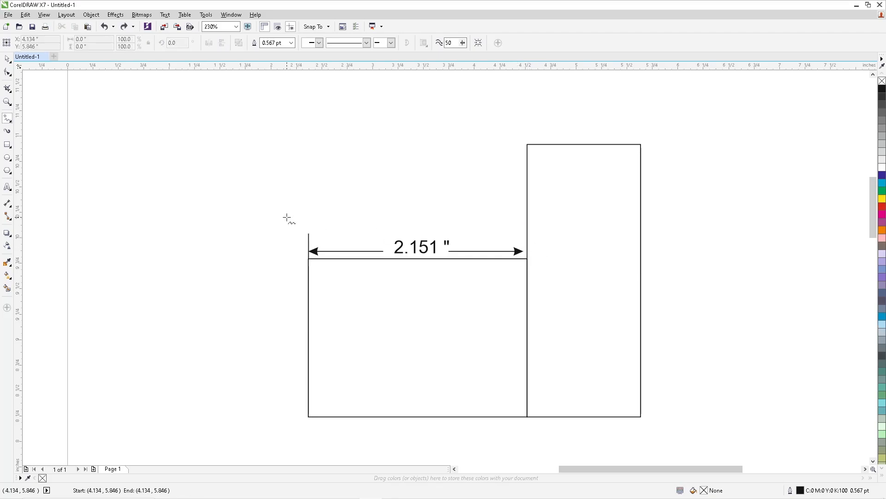
Move the tall rectangle away from the wide one and copy the extension line to the wide rectangle's top-right corner
{"action": "left_click", "coordinate": [6, 59]}
{"action": "left_click_drag", "start_coordinate": [572, 189], "coordinate": [628, 191]}
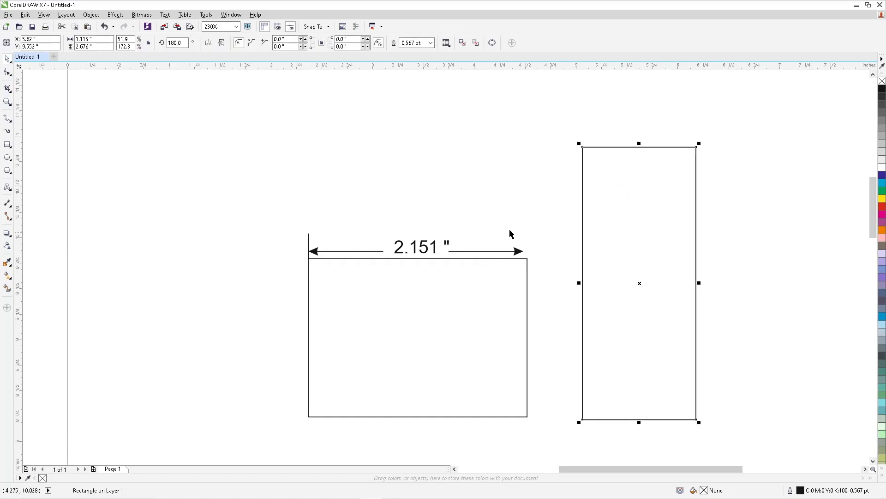
{"action": "left_click", "coordinate": [309, 237]}
{"action": "left_click_drag", "start_coordinate": [309, 236], "coordinate": [516, 237]}
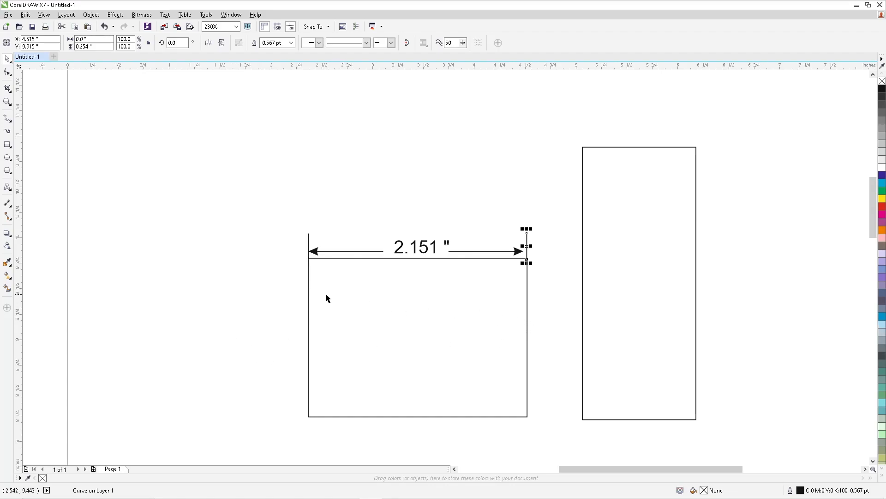
Delete all objects from the page to leave an empty drawing area
{"action": "left_click", "coordinate": [309, 299]}
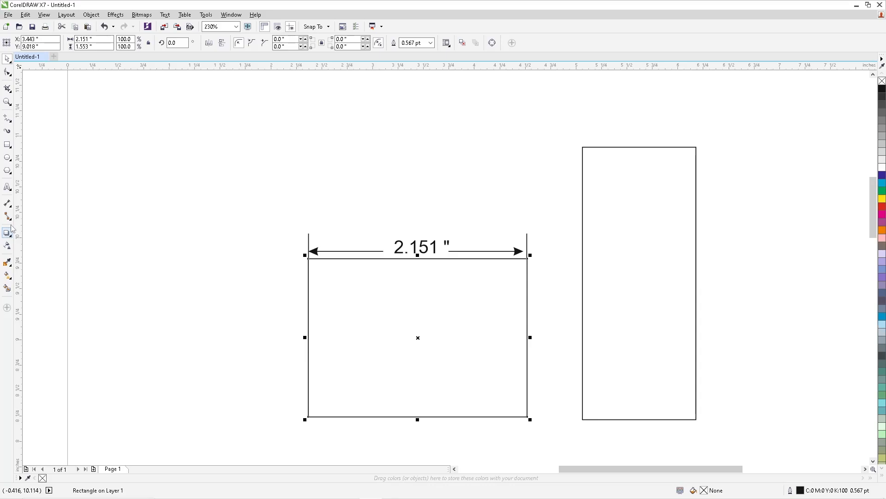
{"action": "left_click", "coordinate": [8, 204]}
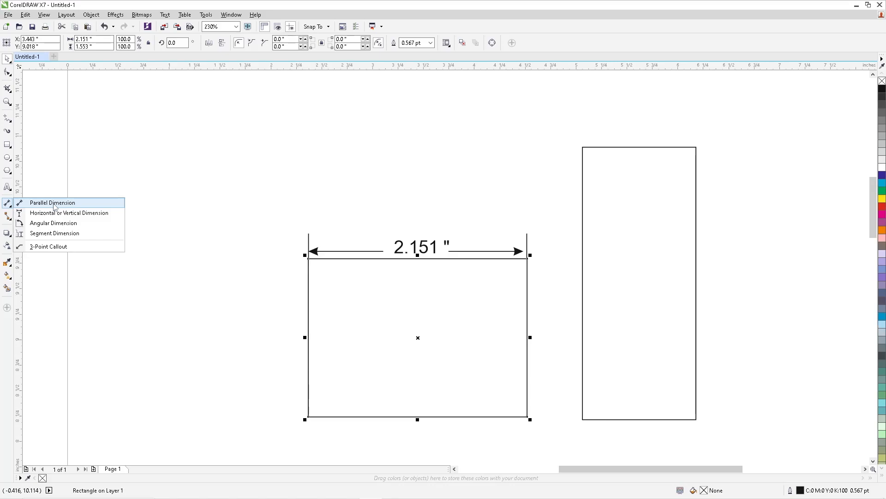
{"action": "left_click", "coordinate": [9, 60]}
{"action": "left_click", "coordinate": [10, 59]}
{"action": "left_click", "coordinate": [439, 171]}
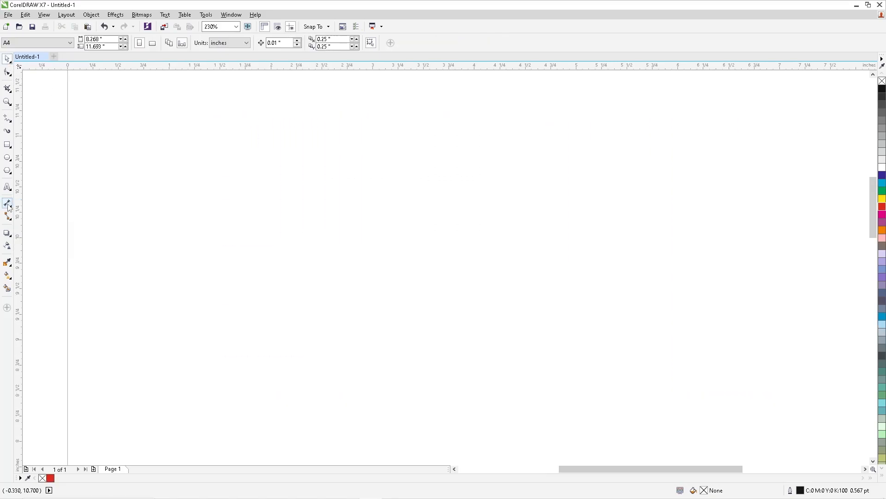
Draw a rectangle about 3.58" wide and 1.77" high on the empty page
{"action": "left_click", "coordinate": [8, 204]}
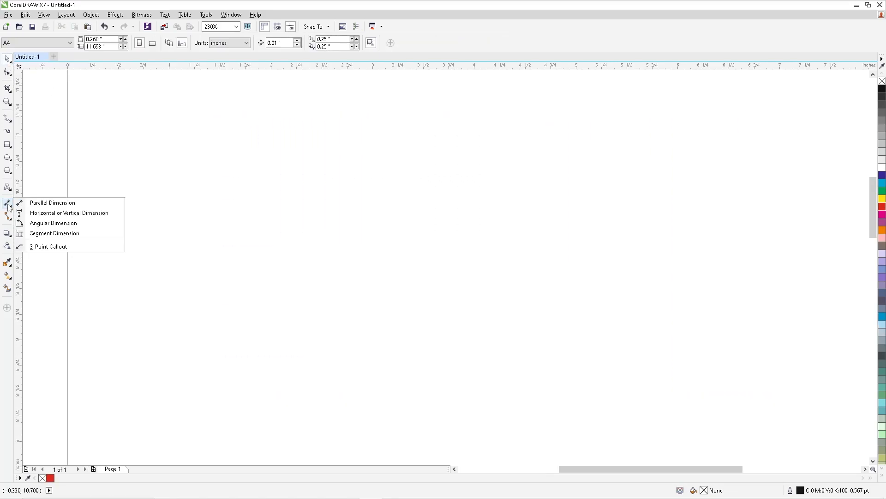
{"action": "left_click", "coordinate": [41, 203]}
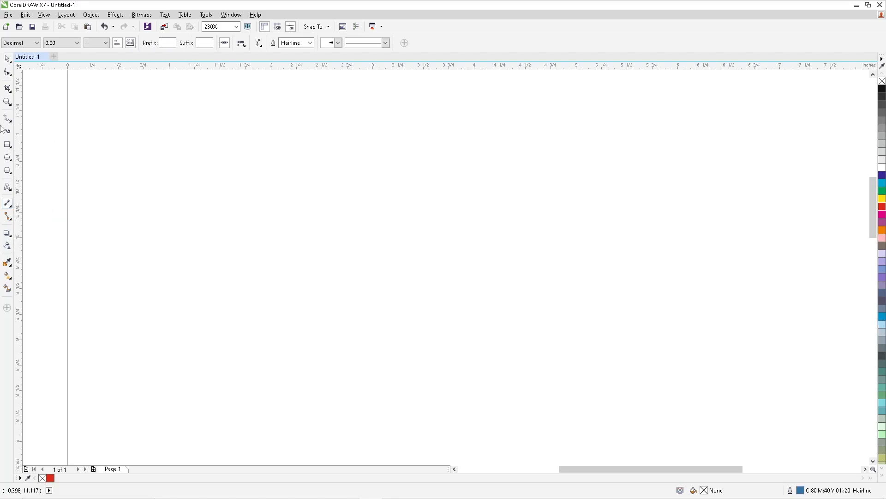
{"action": "left_click", "coordinate": [8, 145]}
{"action": "left_click_drag", "start_coordinate": [270, 163], "coordinate": [635, 344]}
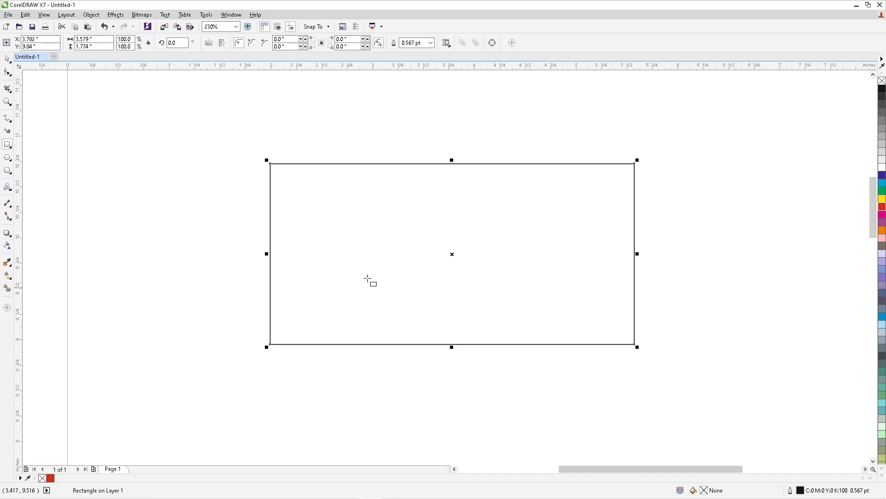
Add a parallel dimension for the rectangle's top edge, with the dimension line placed above the rectangle
{"action": "left_click", "coordinate": [6, 209]}
{"action": "left_click", "coordinate": [40, 201]}
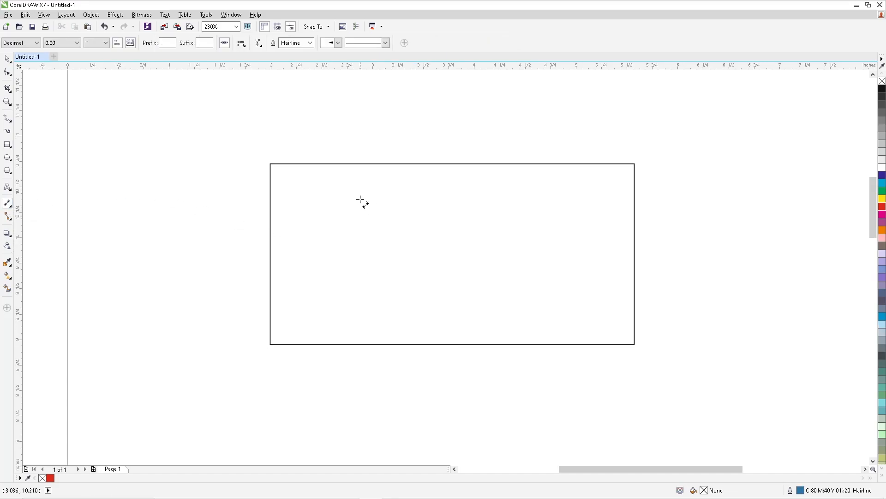
{"action": "left_click", "coordinate": [270, 163]}
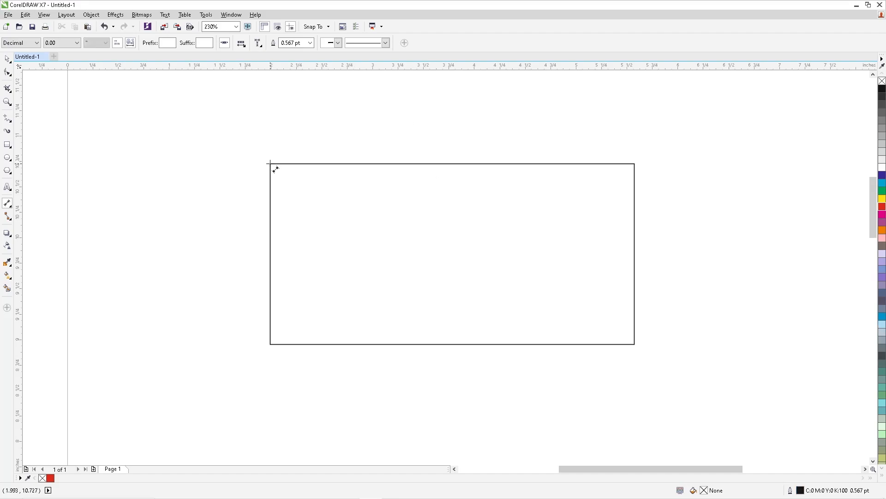
{"action": "left_click_drag", "start_coordinate": [270, 164], "coordinate": [634, 165]}
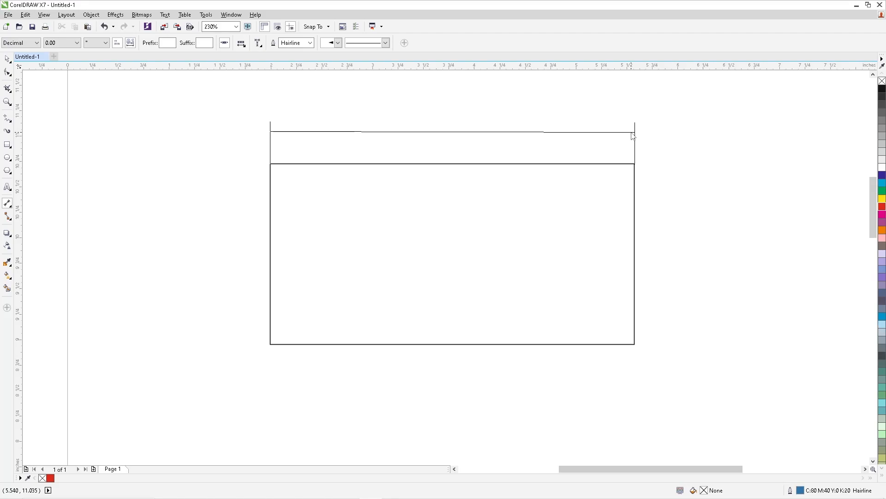
{"action": "left_click", "coordinate": [633, 136]}
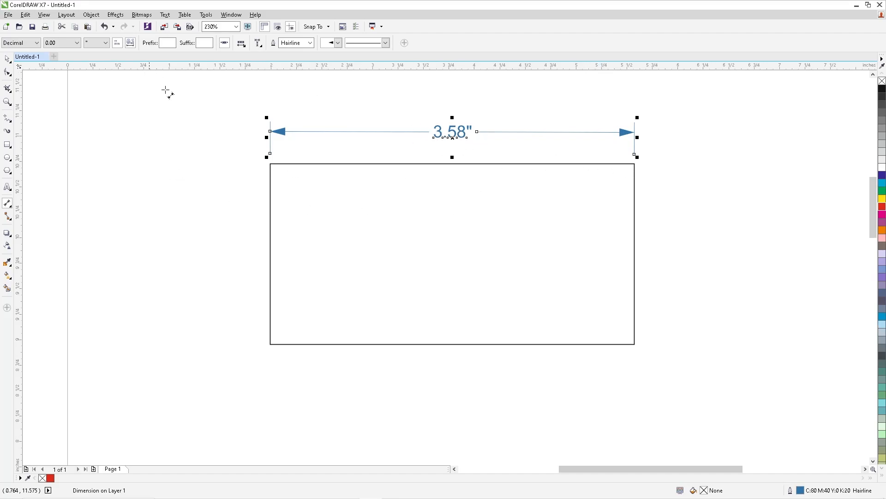
{"action": "key", "text": "space"}
Add a parallel dimension for the rectangle's left edge, with the dimension line placed outside the rectangle
{"action": "left_click", "coordinate": [6, 205]}
{"action": "left_click_drag", "start_coordinate": [270, 165], "coordinate": [271, 344]}
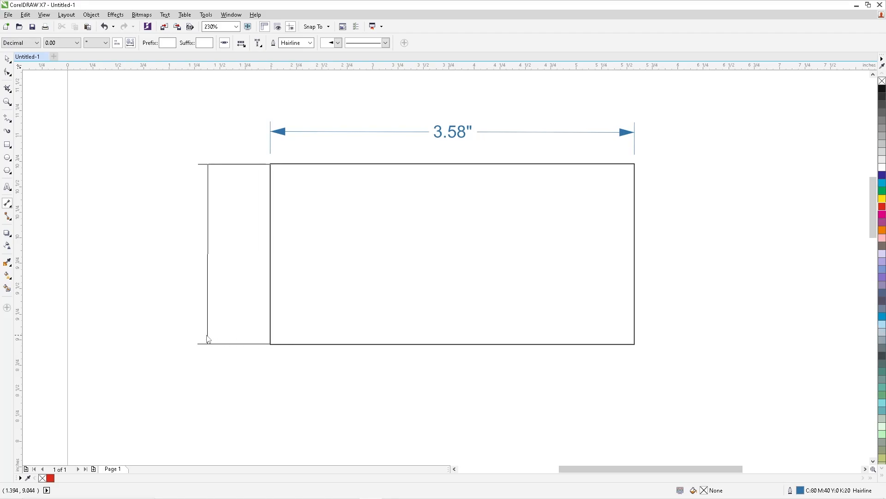
{"action": "left_click", "coordinate": [235, 345]}
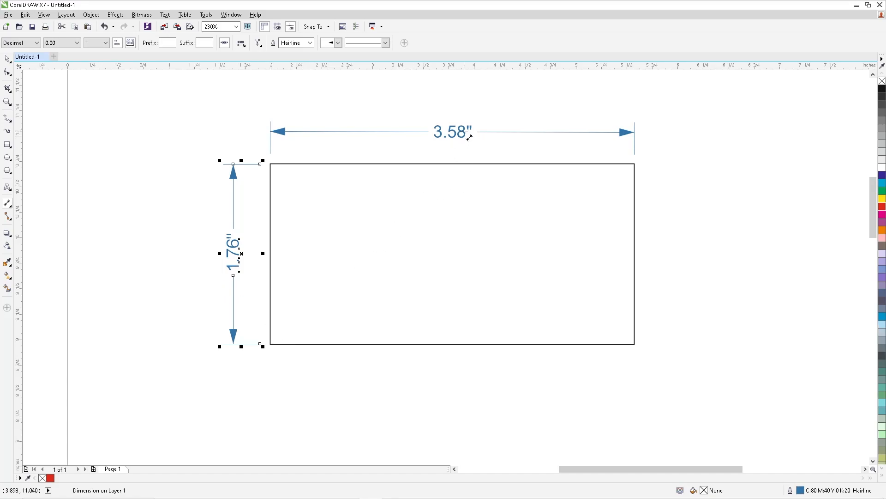
{"action": "left_click", "coordinate": [14, 207]}
{"action": "left_click", "coordinate": [59, 207]}
Try 10, 16 and 7 pt for the horizontal dimension's text and set its font size to 11 pt
{"action": "left_click", "coordinate": [7, 60]}
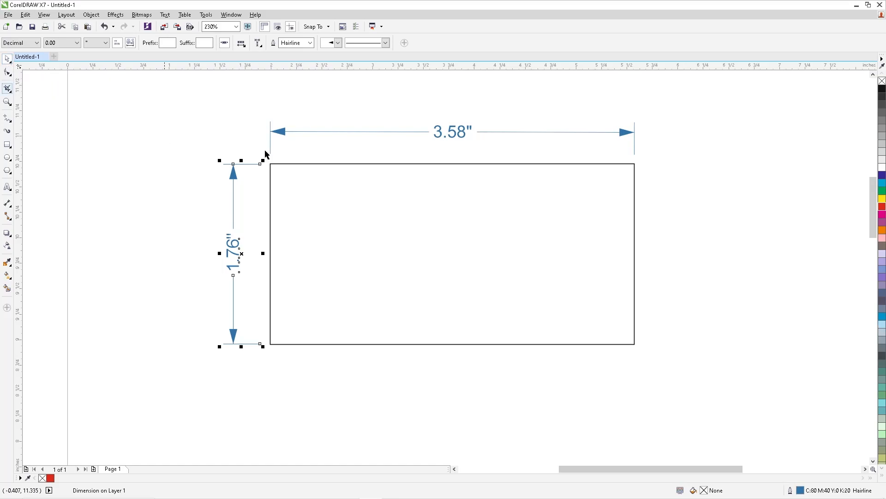
{"action": "left_click", "coordinate": [455, 136]}
{"action": "left_click", "coordinate": [454, 136], "text": "ctrl"}
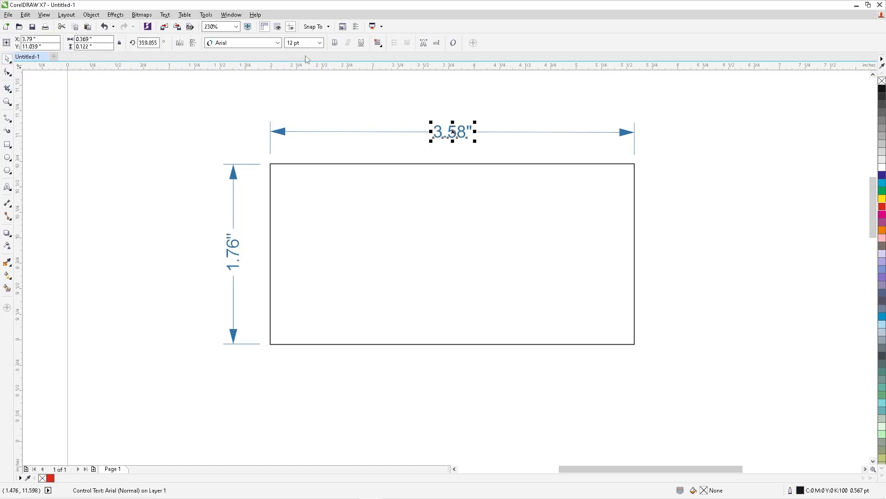
{"action": "left_click", "coordinate": [319, 42]}
{"action": "left_click", "coordinate": [298, 85]}
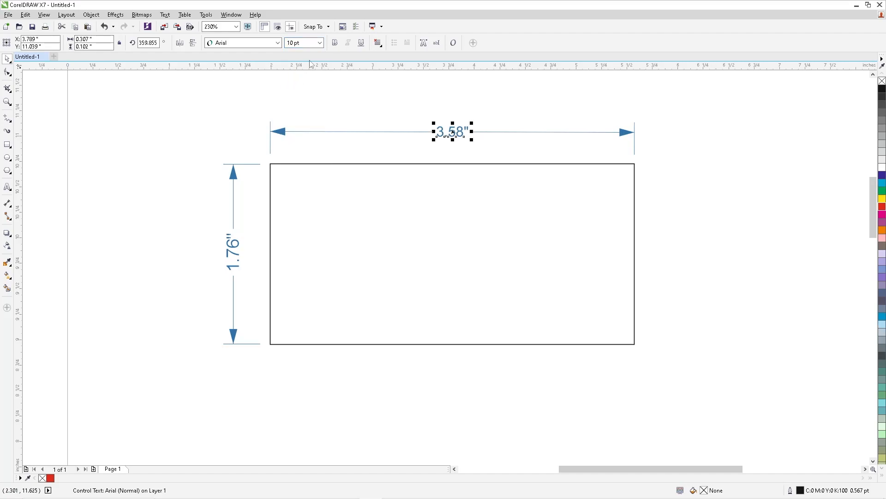
{"action": "left_click", "coordinate": [320, 43]}
{"action": "left_click", "coordinate": [292, 114]}
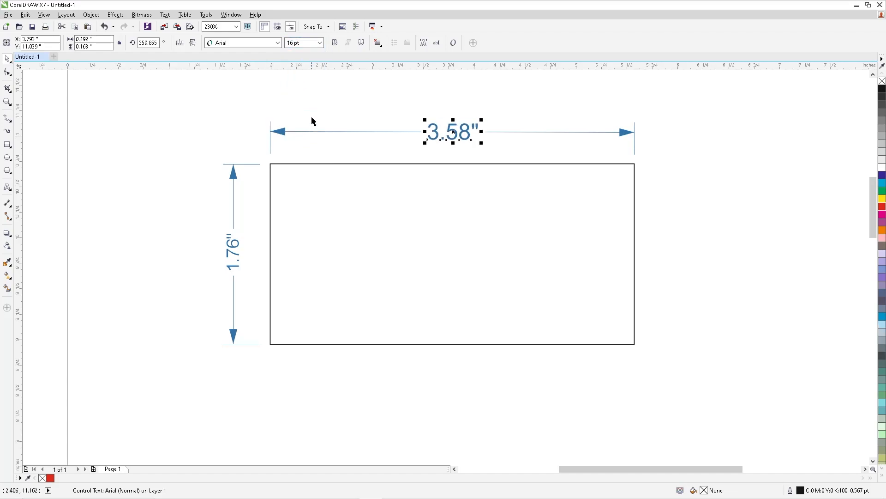
{"action": "left_click", "coordinate": [314, 44]}
{"action": "left_click", "coordinate": [291, 60]}
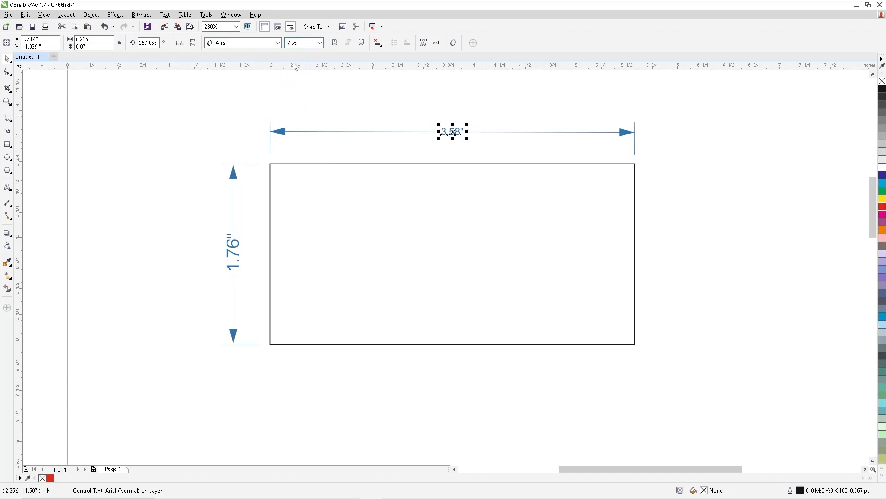
{"action": "left_click", "coordinate": [319, 42]}
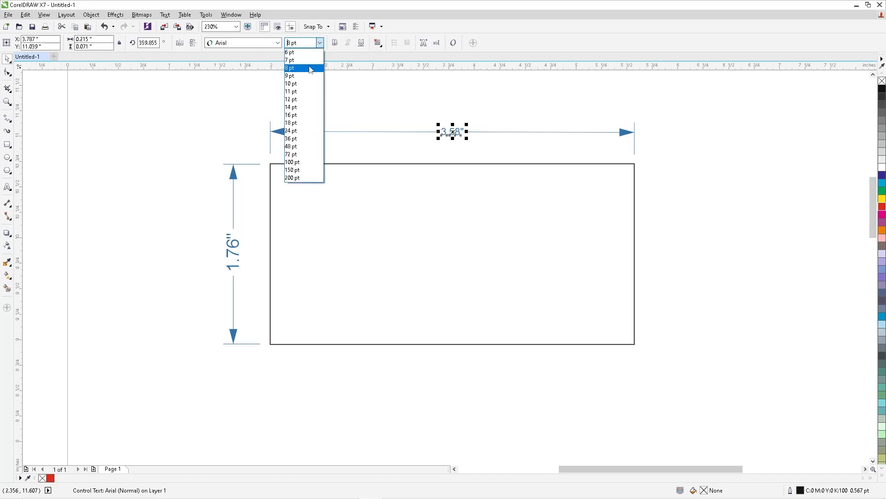
{"action": "left_click", "coordinate": [295, 91]}
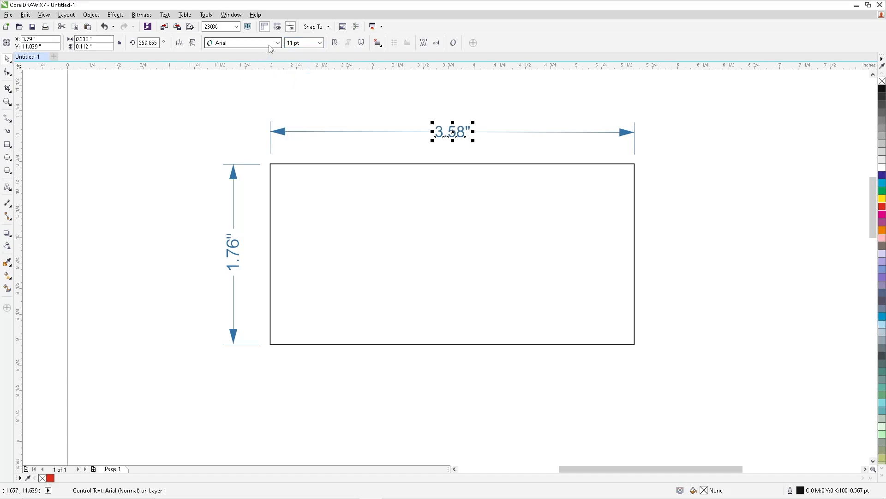
Change the horizontal dimension text's font to Forte and select the whole dimension
{"action": "left_click", "coordinate": [277, 42]}
{"action": "left_click", "coordinate": [232, 88]}
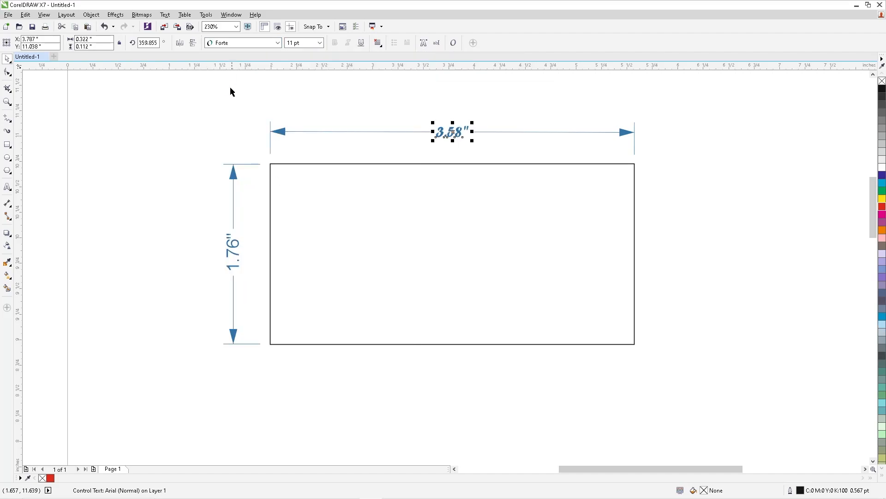
{"action": "left_click", "coordinate": [285, 133]}
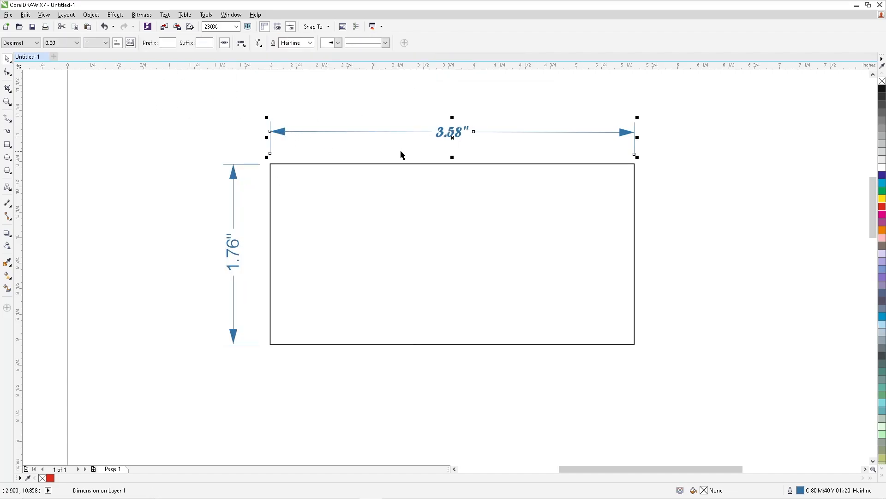
Try inches and then centimeters as the units of the horizontal dimension above the rectangle
{"action": "key", "text": "Escape"}
{"action": "left_click", "coordinate": [281, 134]}
{"action": "left_click", "coordinate": [97, 43]}
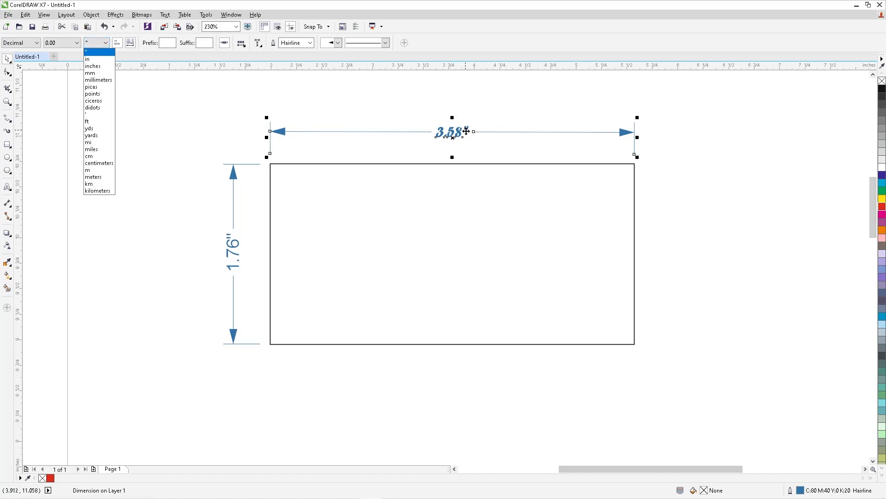
{"action": "left_click", "coordinate": [98, 67]}
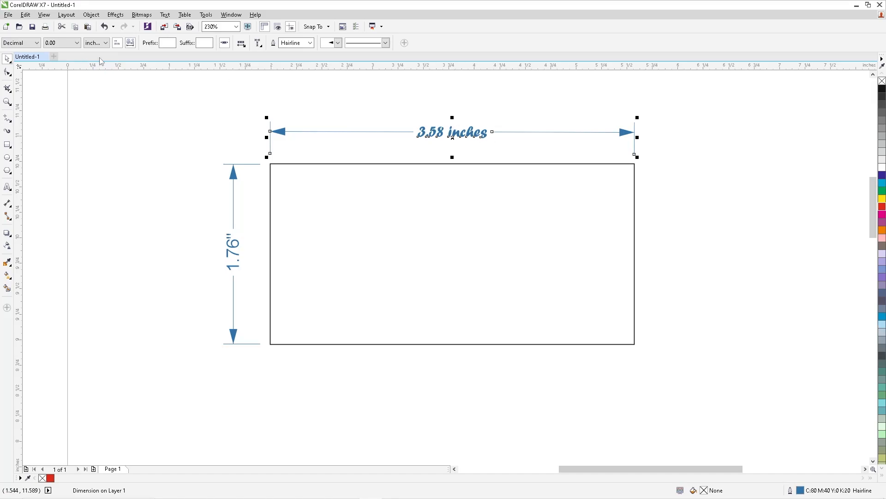
{"action": "left_click", "coordinate": [99, 43]}
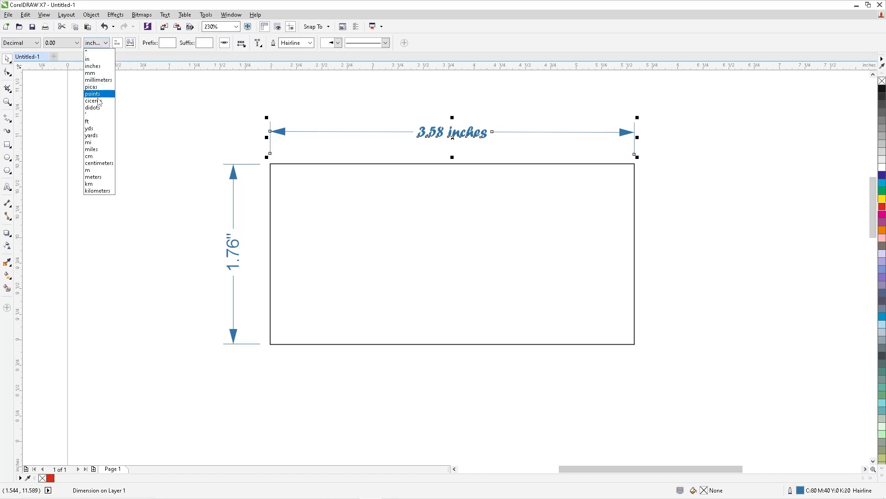
{"action": "left_click", "coordinate": [99, 163]}
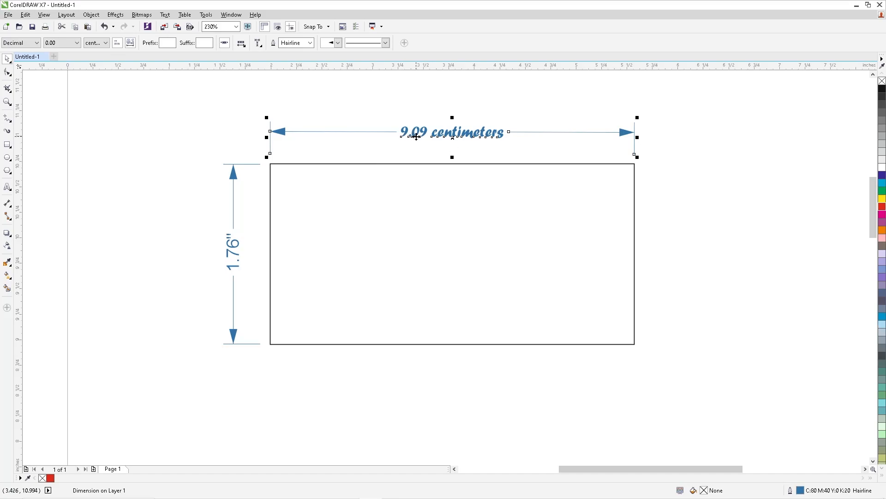
Hide and show the units on the horizontal dimension, and set its units back to the inch mark (")
{"action": "left_click", "coordinate": [118, 45]}
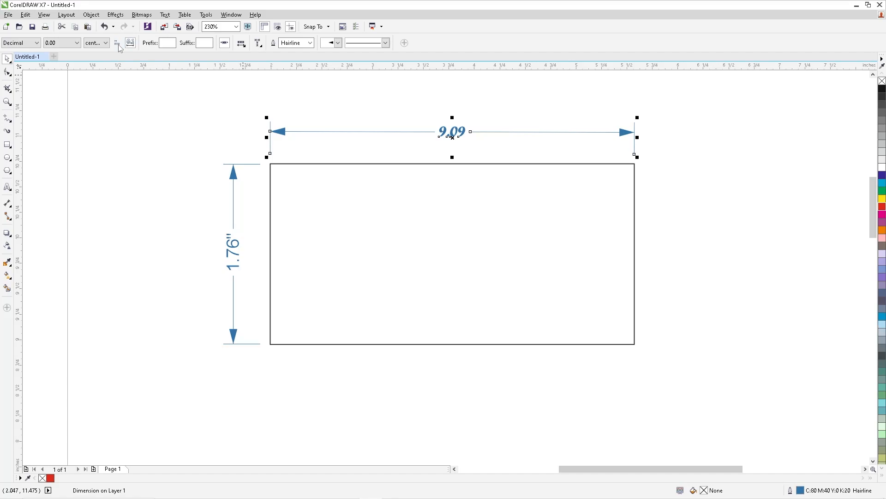
{"action": "left_click", "coordinate": [119, 46]}
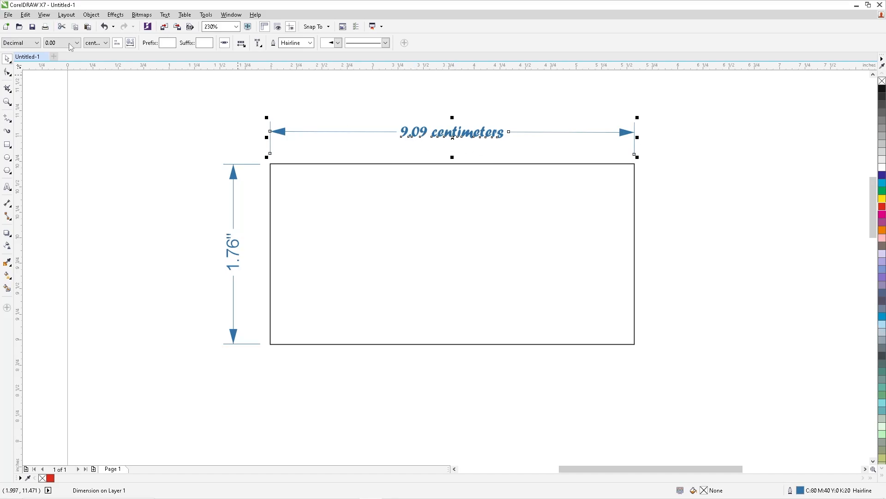
{"action": "left_click", "coordinate": [99, 43]}
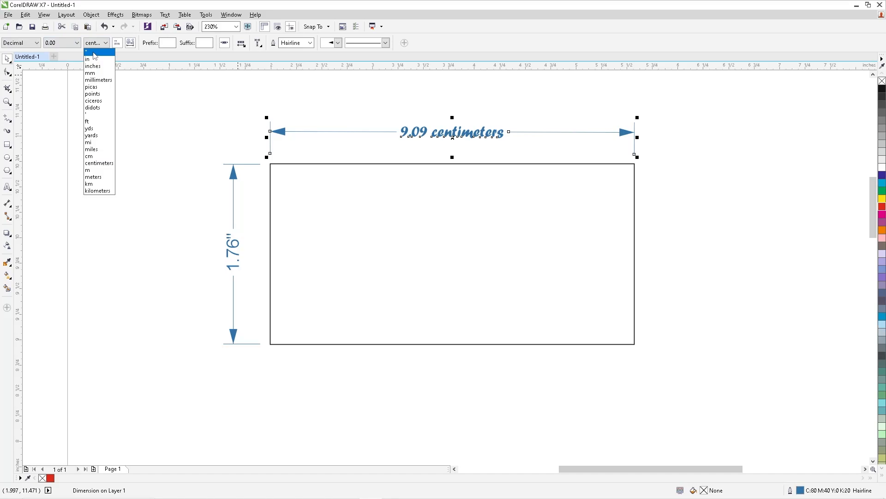
{"action": "left_click", "coordinate": [99, 51]}
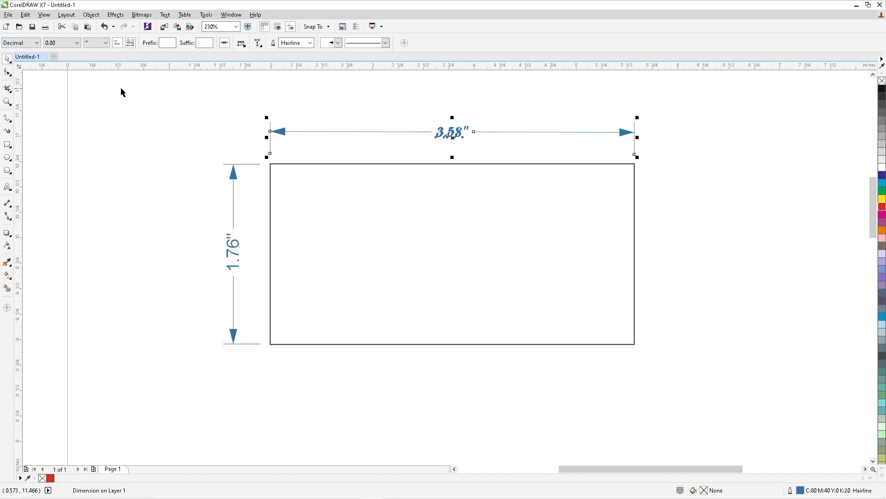
Try the Fractional dimension style on the horizontal dimension and return it to Decimal
{"action": "left_click", "coordinate": [25, 43]}
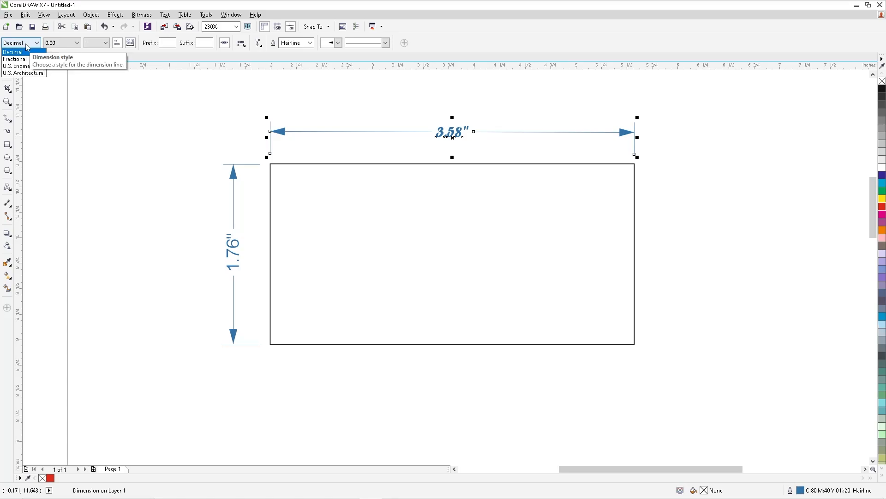
{"action": "left_click", "coordinate": [435, 121]}
{"action": "left_click", "coordinate": [444, 119]}
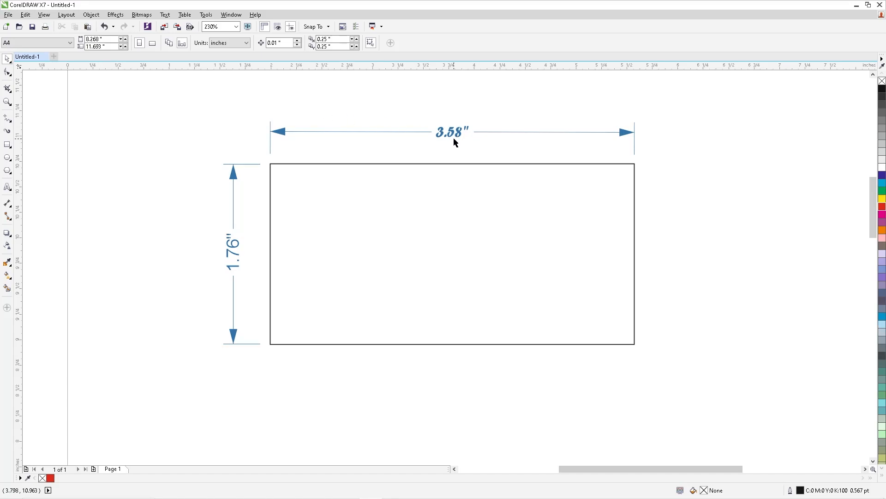
{"action": "left_click", "coordinate": [413, 132]}
{"action": "left_click", "coordinate": [21, 44]}
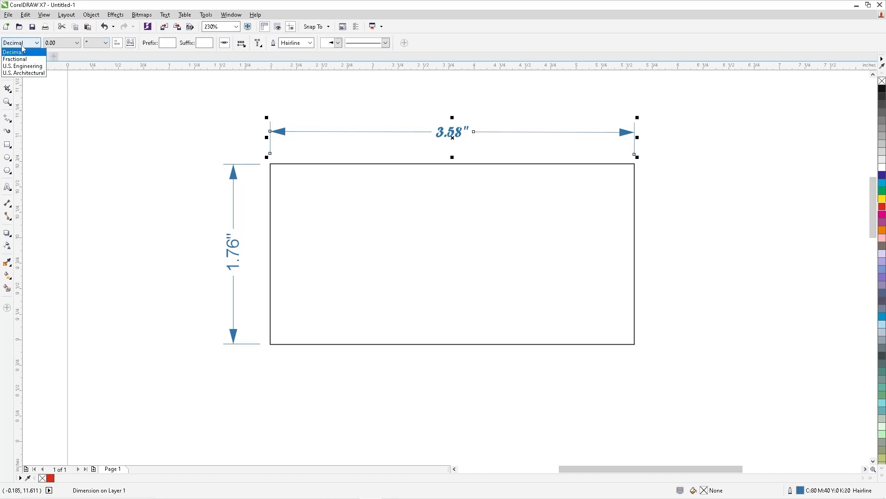
{"action": "left_click", "coordinate": [17, 62]}
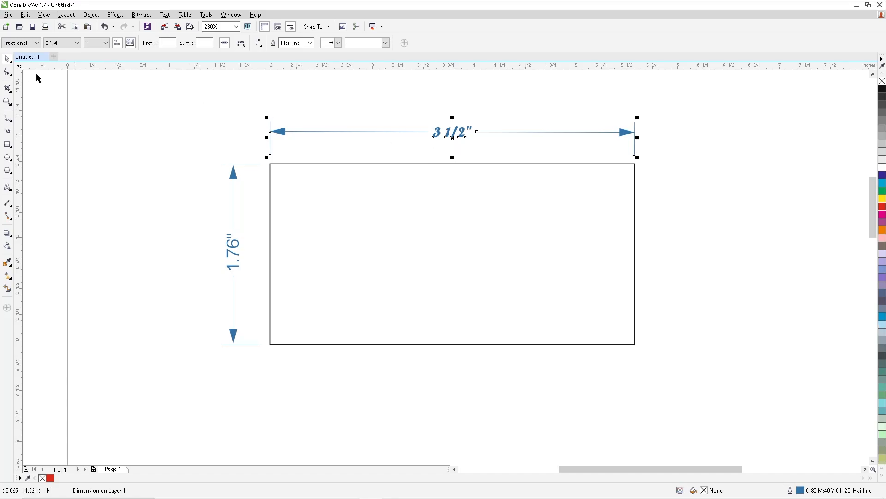
{"action": "left_click", "coordinate": [29, 44]}
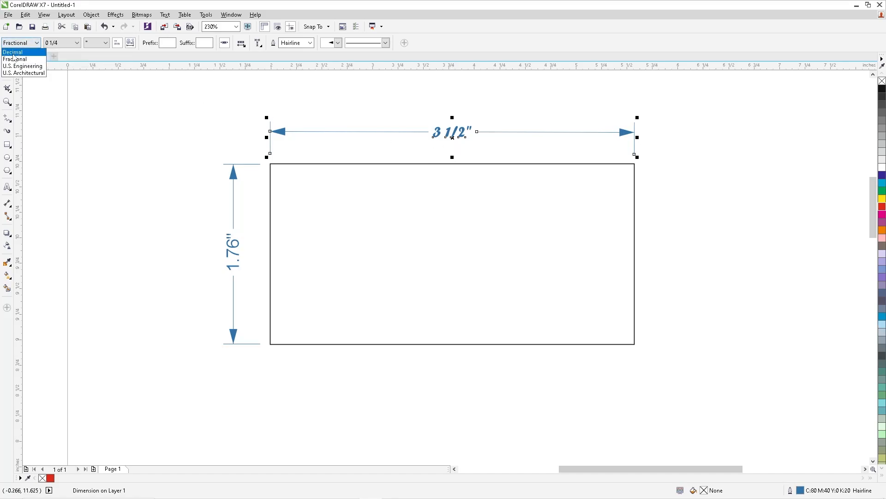
{"action": "left_click", "coordinate": [20, 52]}
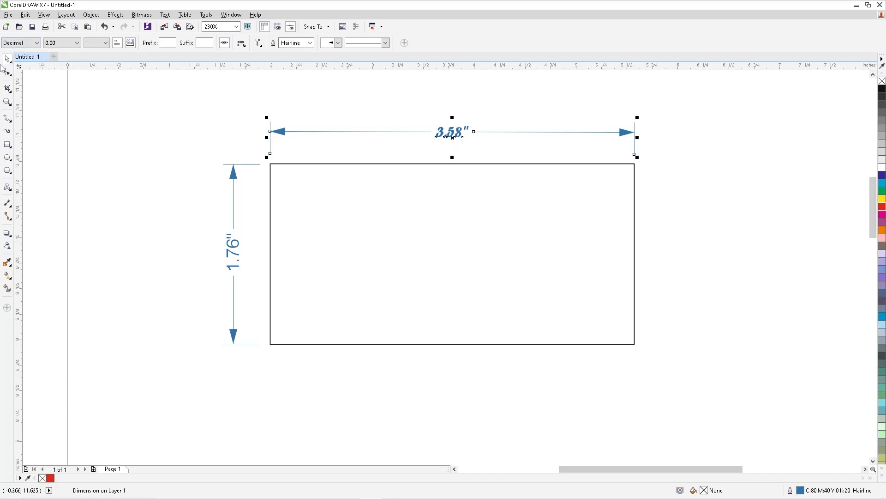
Set the horizontal dimension's precision to four decimal places (0.0000)
{"action": "left_click", "coordinate": [76, 43]}
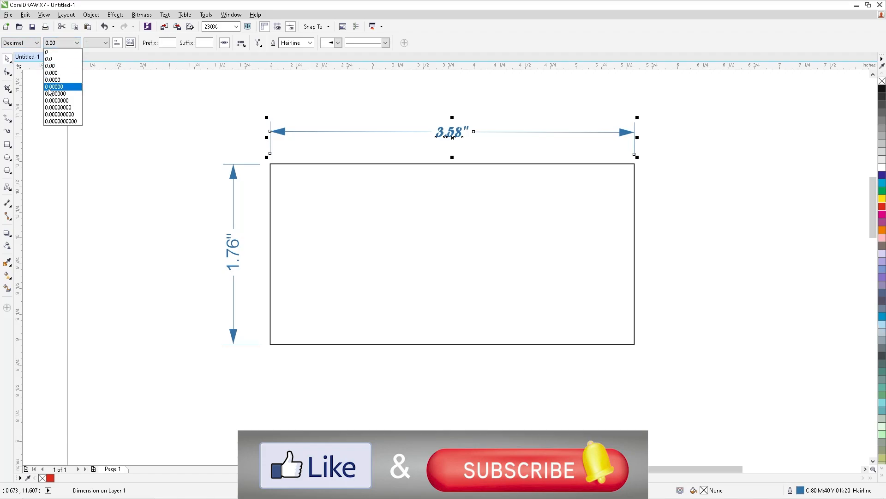
{"action": "left_click", "coordinate": [362, 89]}
{"action": "left_click", "coordinate": [465, 106]}
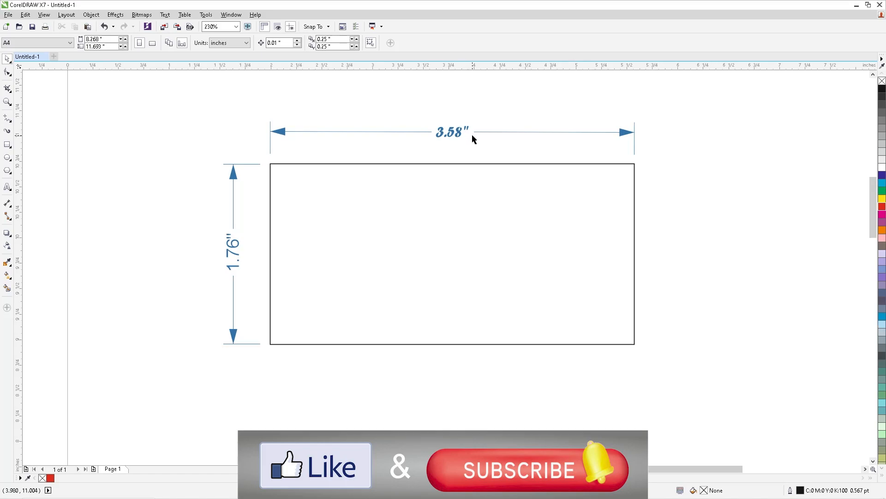
{"action": "left_click", "coordinate": [446, 134], "text": "ctrl"}
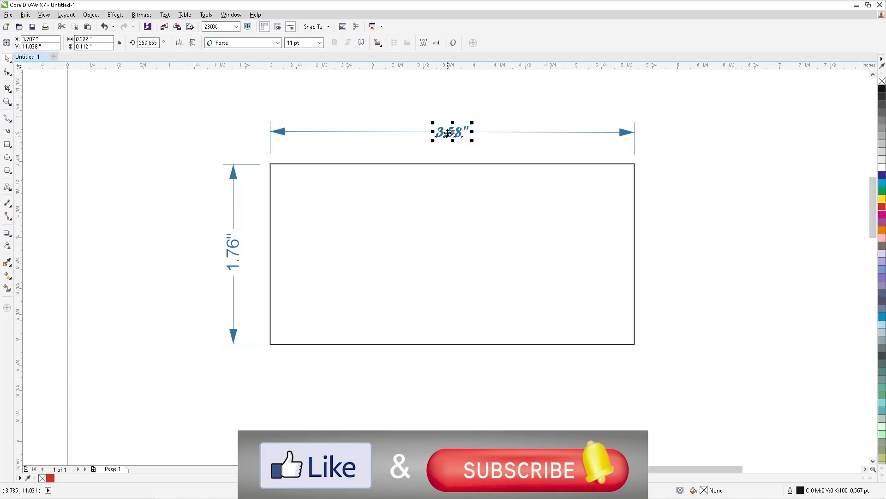
{"action": "left_click", "coordinate": [418, 133]}
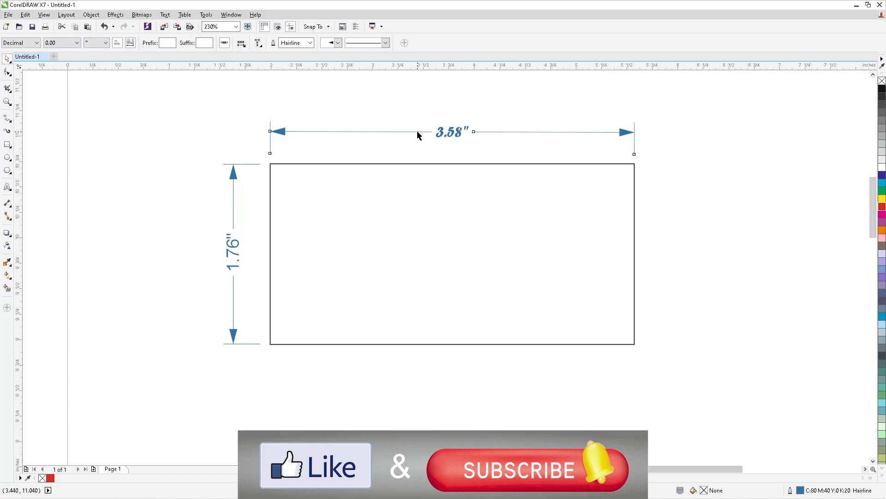
{"action": "left_click", "coordinate": [67, 43]}
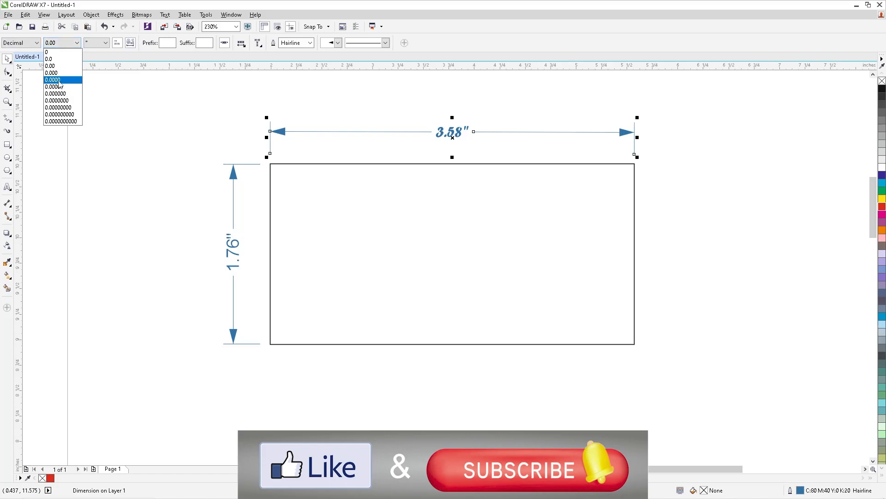
{"action": "left_click", "coordinate": [61, 79]}
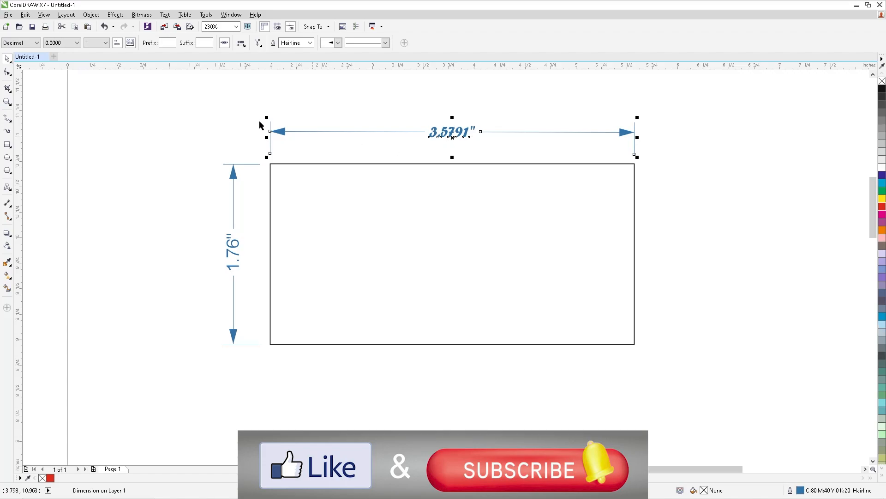
Set the horizontal dimension's precision back to two decimal places (0.00)
{"action": "left_click", "coordinate": [439, 109]}
{"action": "left_click", "coordinate": [454, 133]}
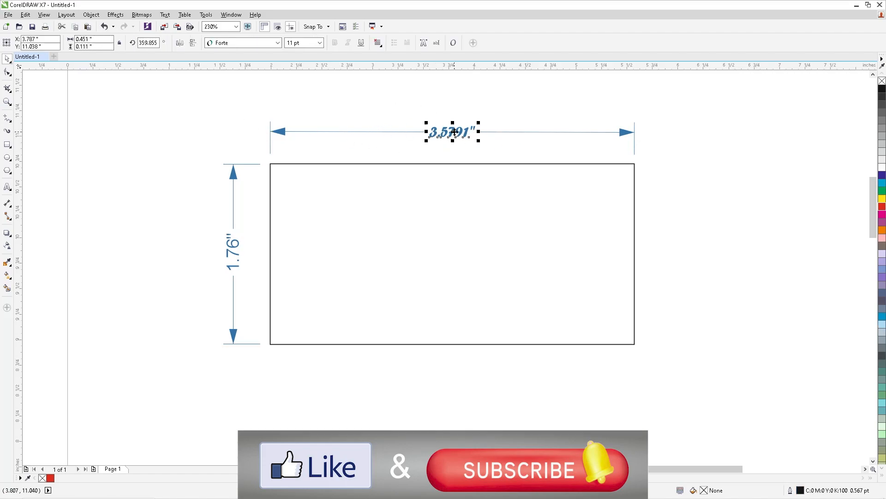
{"action": "left_click", "coordinate": [421, 132]}
{"action": "left_click", "coordinate": [76, 43]}
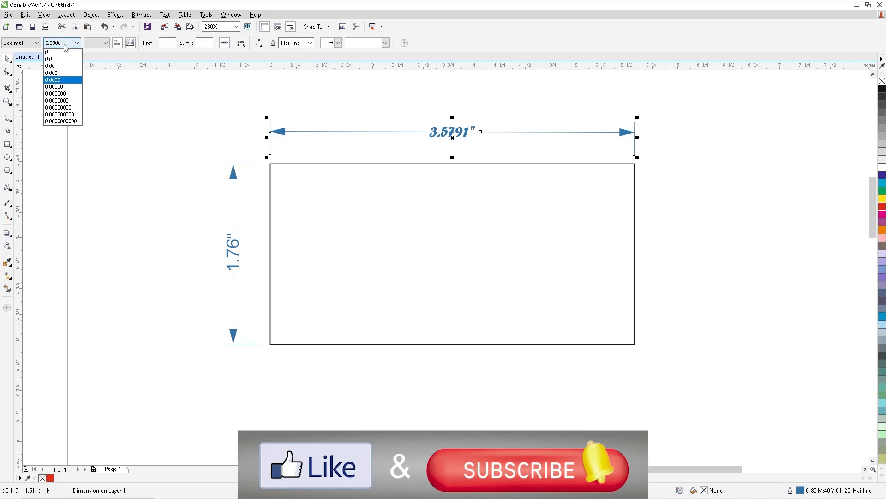
{"action": "left_click", "coordinate": [64, 66]}
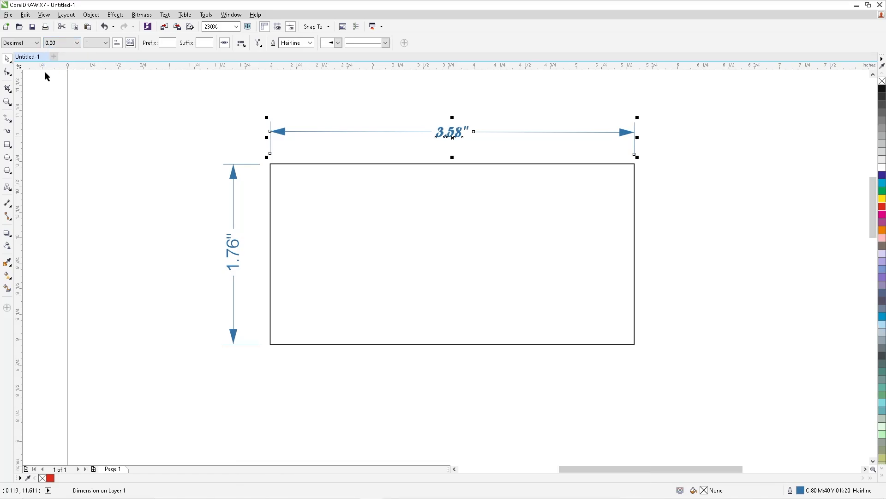
{"action": "left_click", "coordinate": [422, 107]}
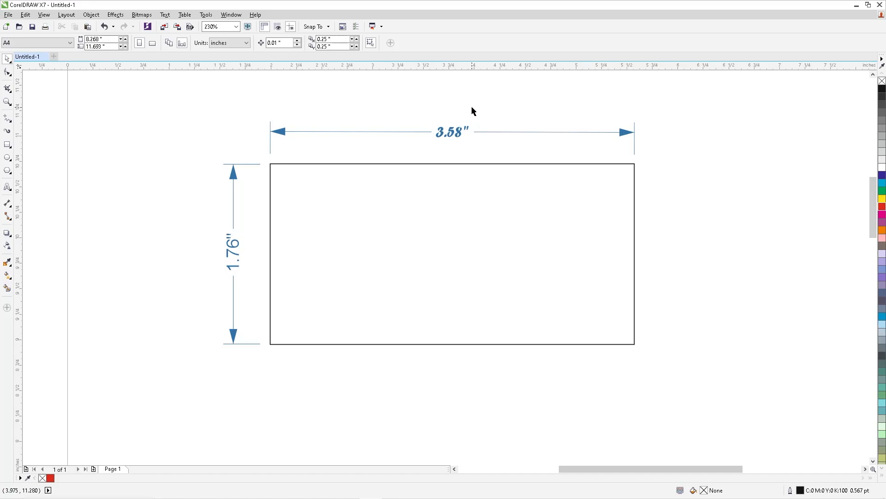
Add the prefix ABC and the suffix DCA to the horizontal dimension's text
{"action": "left_click", "coordinate": [443, 134]}
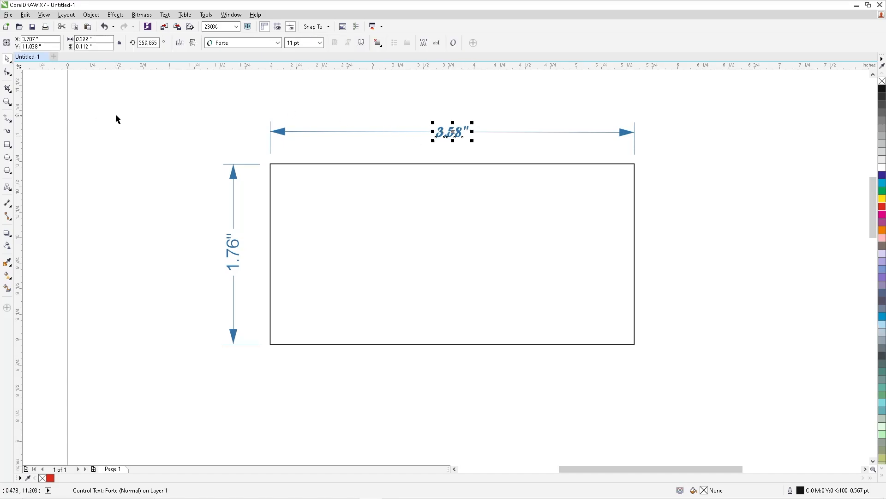
{"action": "left_click", "coordinate": [394, 114]}
{"action": "left_click", "coordinate": [430, 133]}
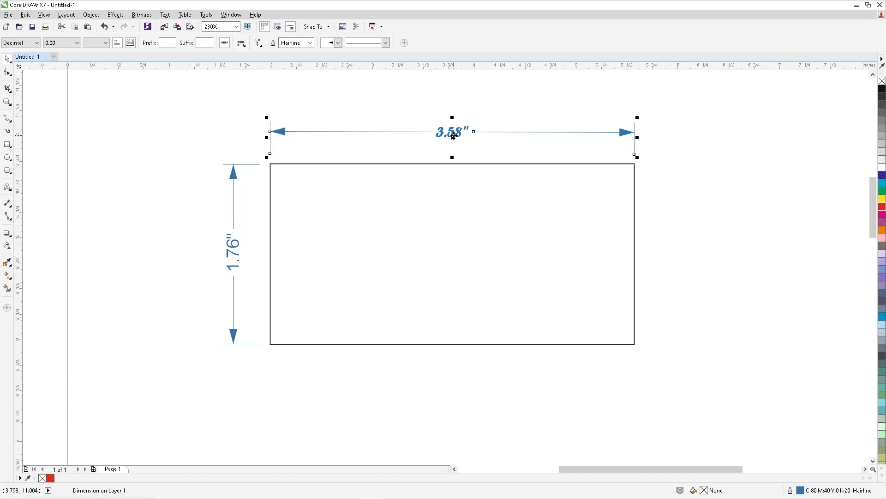
{"action": "left_click_drag", "start_coordinate": [452, 135], "coordinate": [441, 134]}
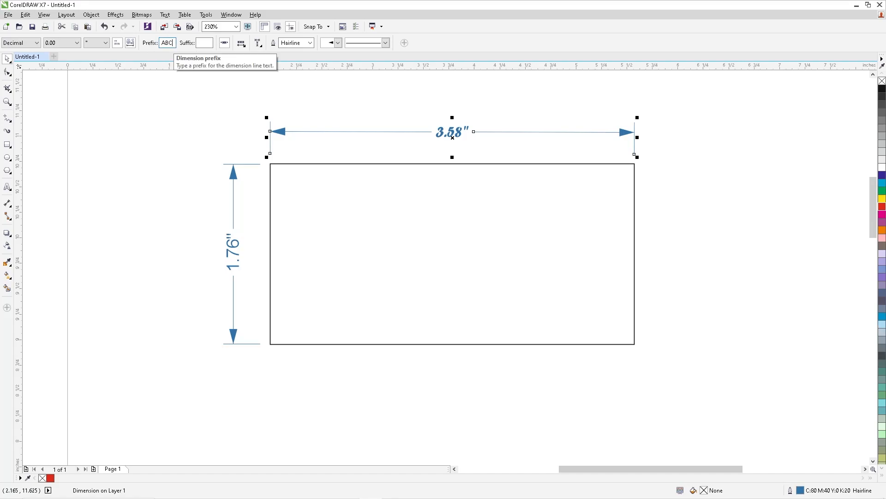
{"action": "left_click", "coordinate": [169, 43]}
{"action": "type", "text": "ABC"}
{"action": "key", "text": "Return"}
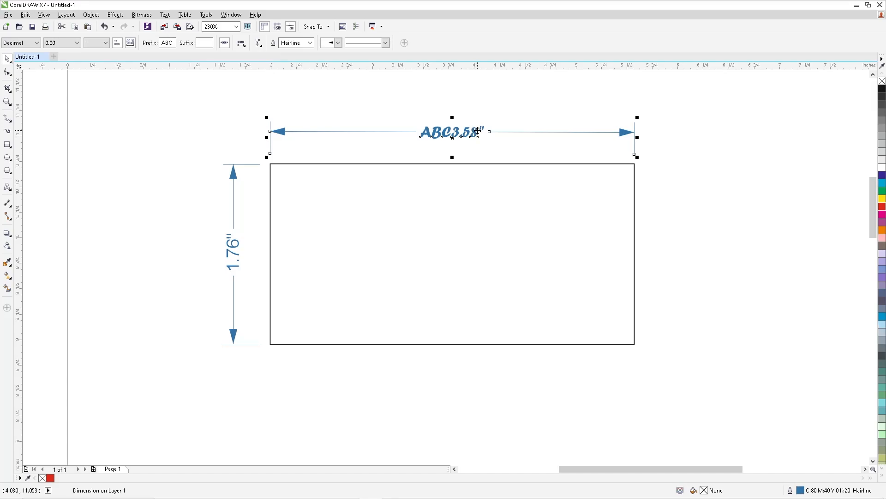
{"action": "left_click", "coordinate": [204, 45]}
{"action": "type", "text": "DCA"}
{"action": "key", "text": "Return"}
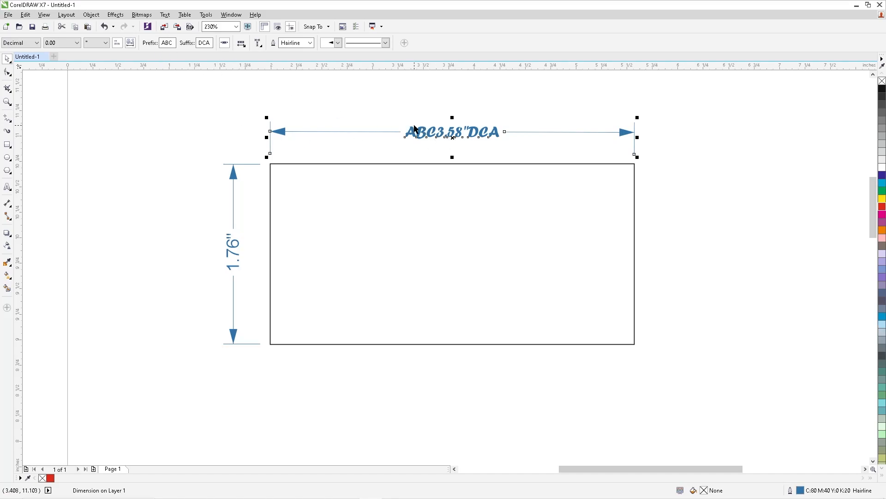
Toggle dynamic dimensioning off and on for the horizontal dimension, and shrink the rectangle proportionally to about 2.94 by 1.46 inches
{"action": "left_click", "coordinate": [224, 45]}
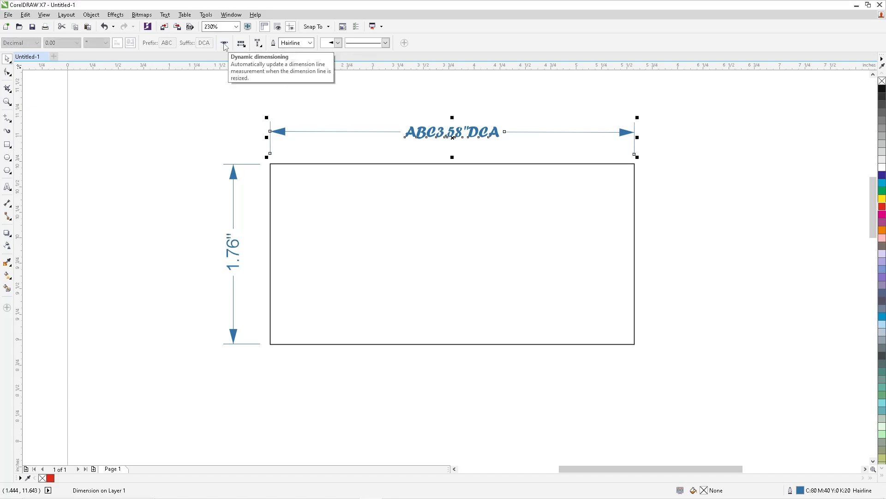
{"action": "left_click", "coordinate": [225, 45]}
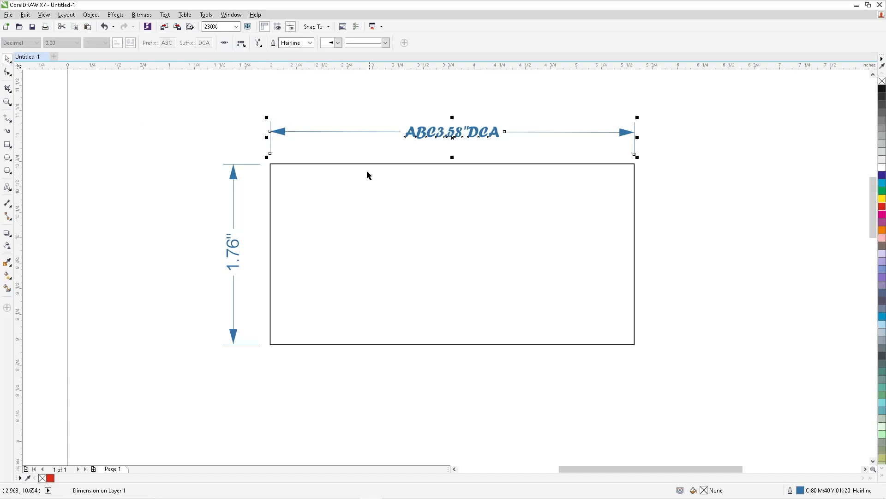
{"action": "left_click", "coordinate": [289, 165]}
{"action": "left_click_drag", "start_coordinate": [637, 347], "coordinate": [563, 337]}
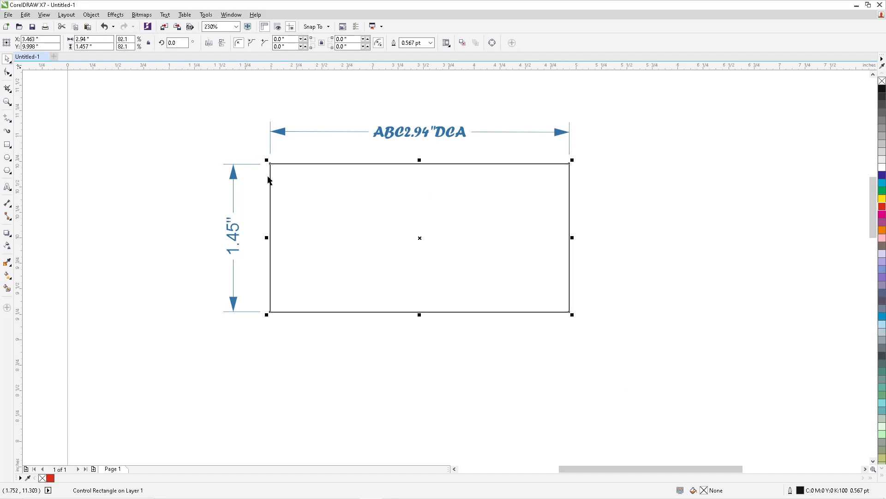
Select the horizontal dimension and turn off its dynamic dimensioning
{"action": "left_click", "coordinate": [283, 135]}
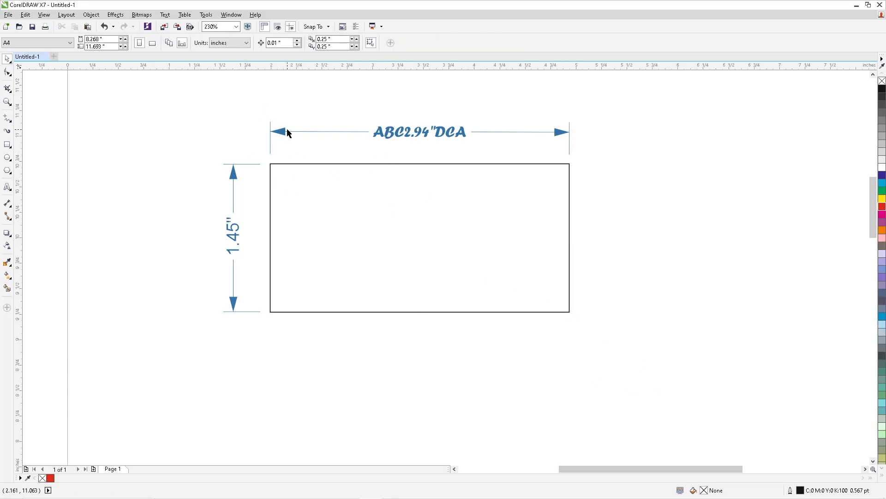
{"action": "left_click", "coordinate": [287, 134]}
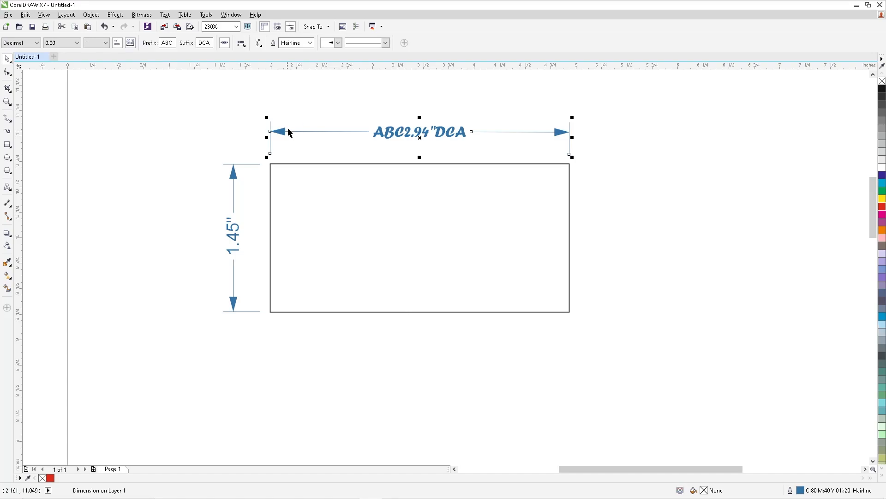
{"action": "left_click", "coordinate": [224, 43]}
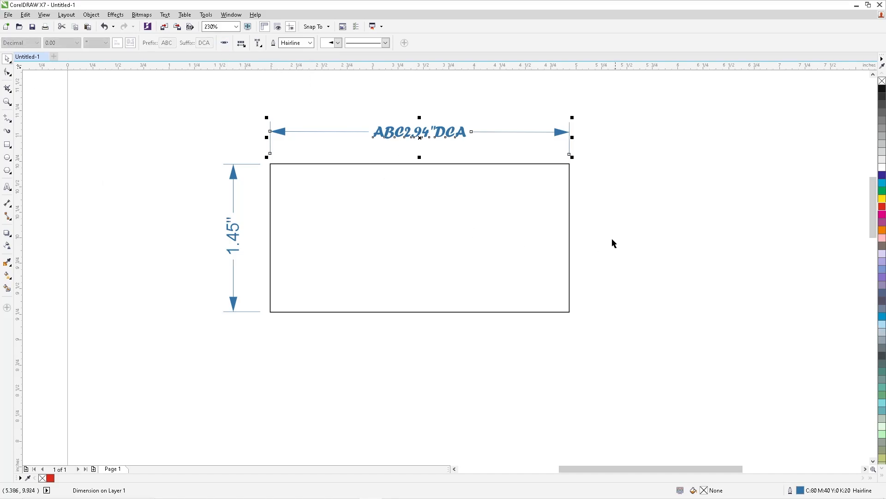
Shrink the dimensioned rectangle proportionally about its center to about 2.16 by 1.07 inches
{"action": "left_click", "coordinate": [568, 166]}
{"action": "left_click_drag", "start_coordinate": [572, 161], "coordinate": [543, 177]}
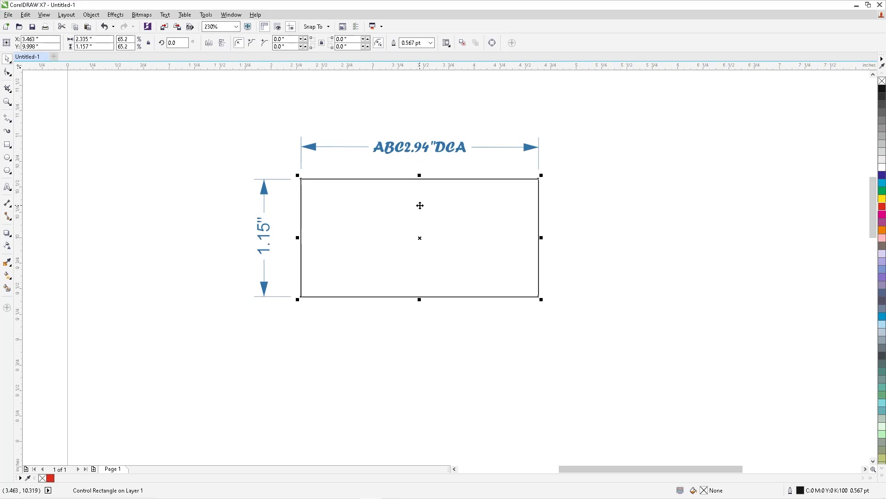
{"action": "left_click_drag", "start_coordinate": [541, 299], "coordinate": [535, 299]}
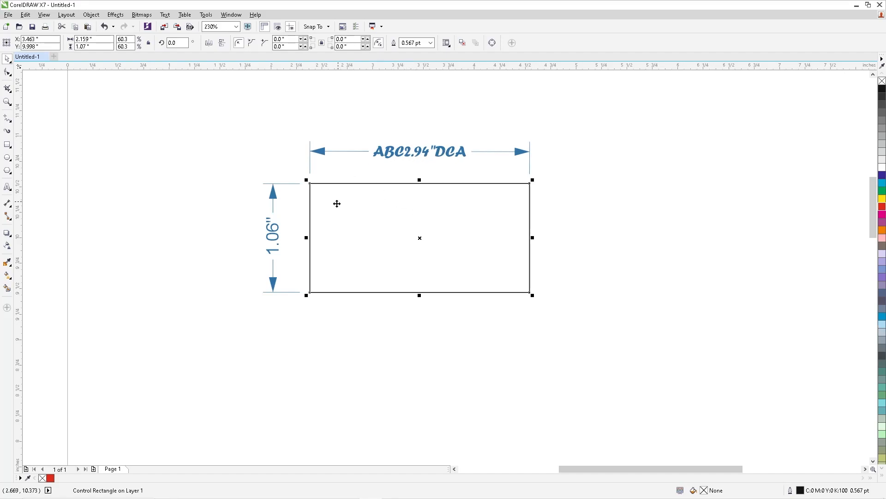
Try a 1.5 pt outline on the horizontal dimension and settle on an outline width of 0.75 pt
{"action": "left_click", "coordinate": [332, 151]}
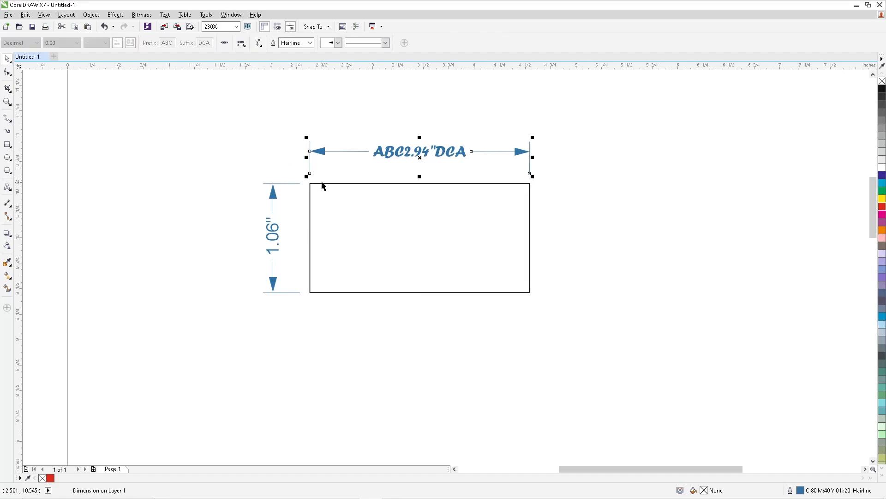
{"action": "left_click", "coordinate": [258, 43]}
{"action": "left_click", "coordinate": [310, 43]}
{"action": "left_click", "coordinate": [311, 43]}
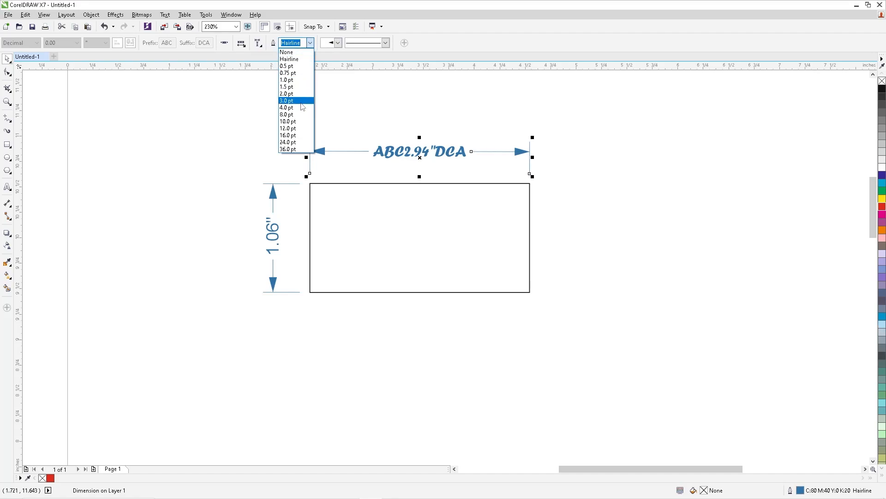
{"action": "left_click", "coordinate": [341, 152]}
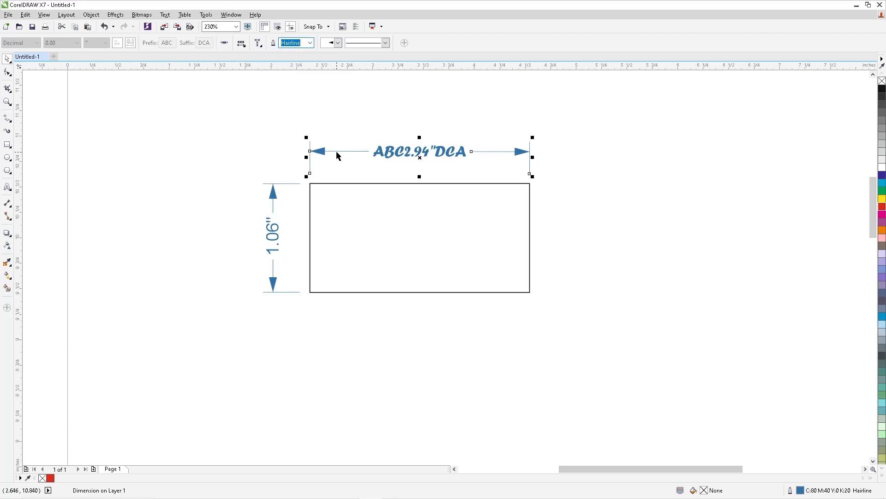
{"action": "left_click", "coordinate": [310, 43]}
{"action": "left_click", "coordinate": [287, 51]}
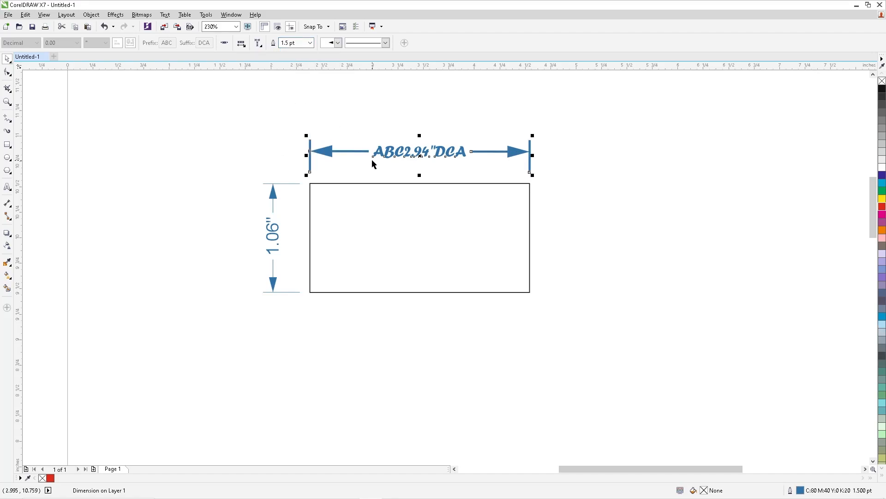
{"action": "left_click", "coordinate": [310, 43]}
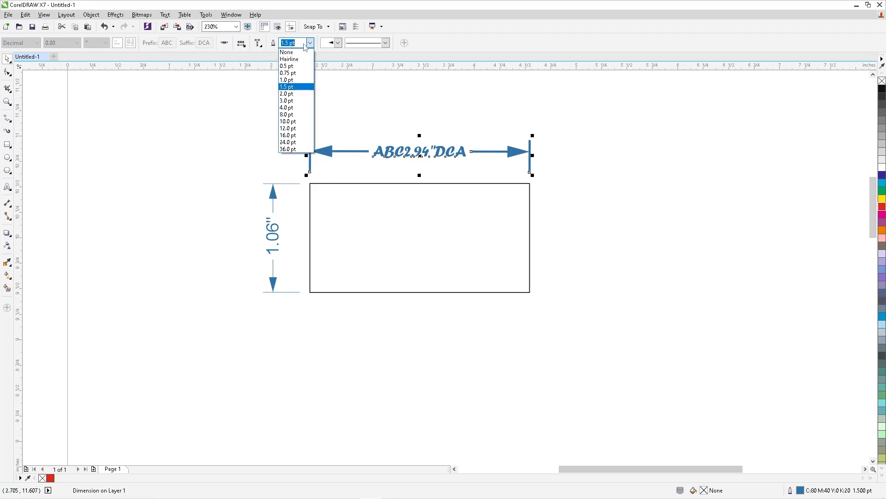
{"action": "left_click", "coordinate": [288, 74]}
Give the horizontal dimension smaller solid arrowheads and a dotted line style
{"action": "left_click", "coordinate": [339, 43]}
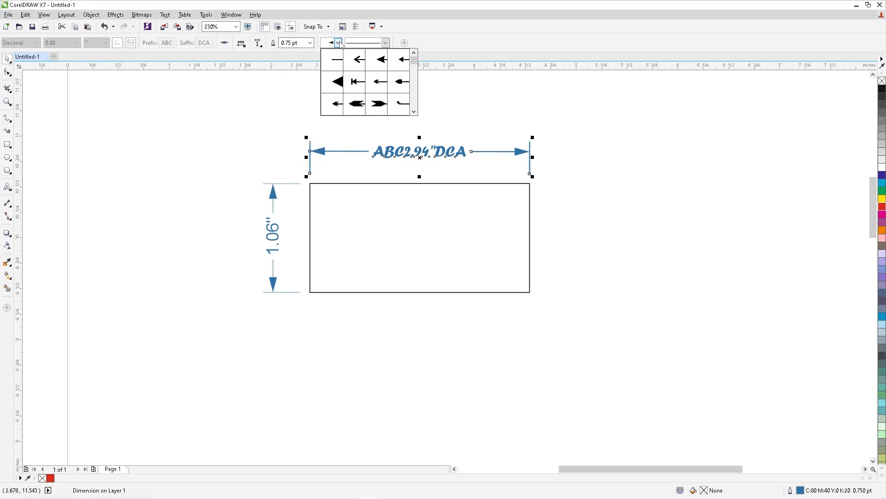
{"action": "left_click", "coordinate": [399, 68]}
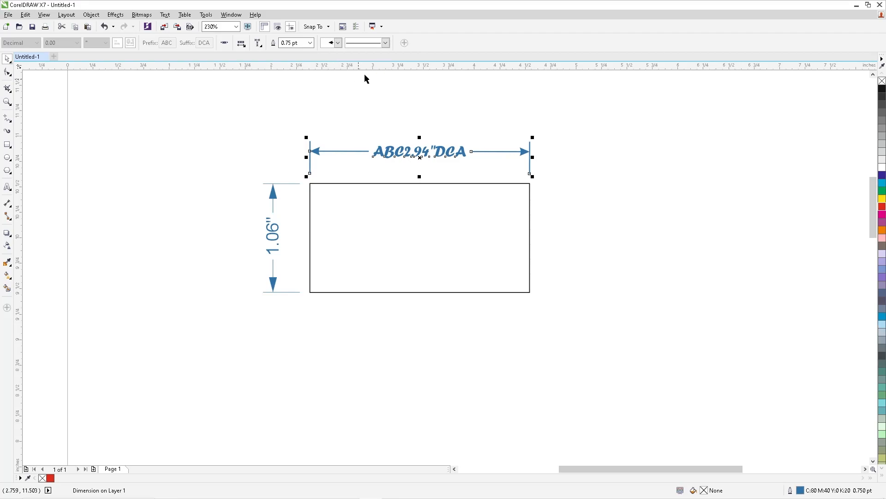
{"action": "left_click", "coordinate": [483, 156]}
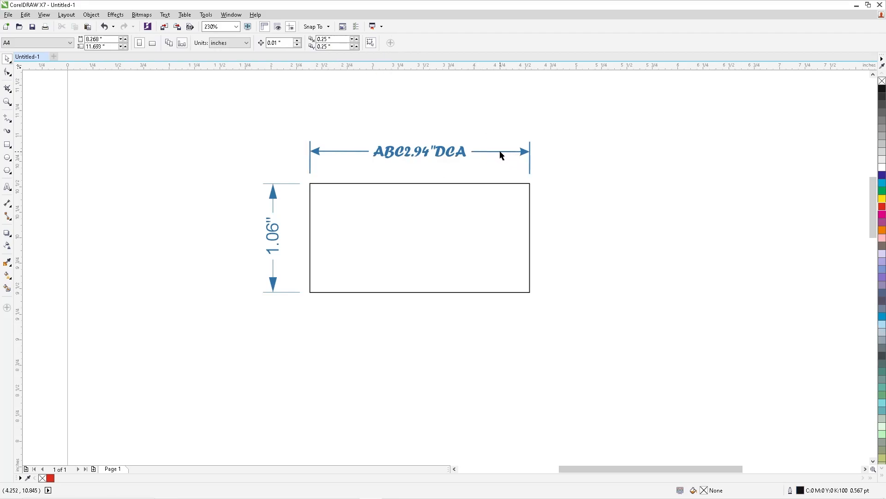
{"action": "left_click", "coordinate": [501, 152]}
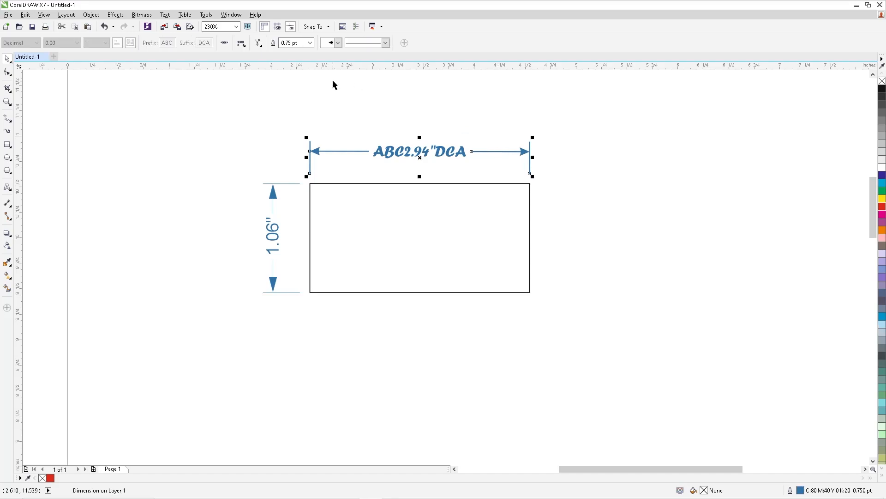
{"action": "left_click", "coordinate": [385, 42]}
{"action": "left_click", "coordinate": [376, 74]}
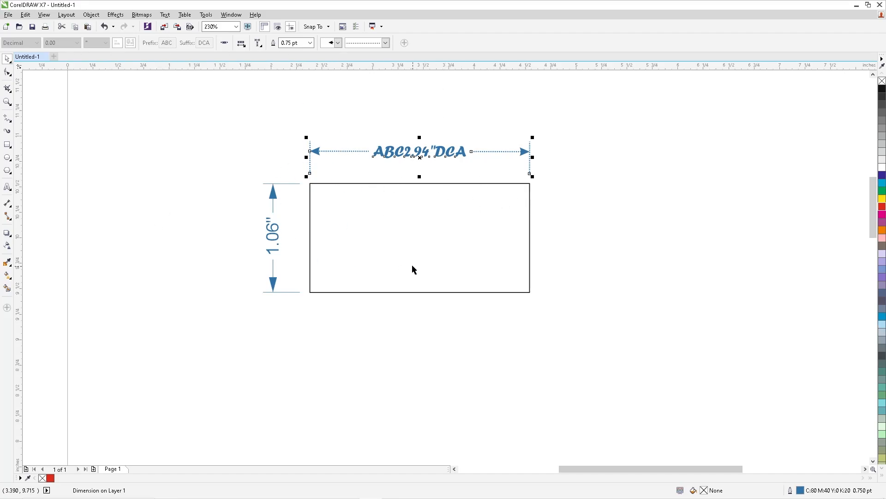
Draw a second rectangle of about 1.96 by 1.27 inches to the right of the dimensioned one
{"action": "left_click", "coordinate": [9, 207]}
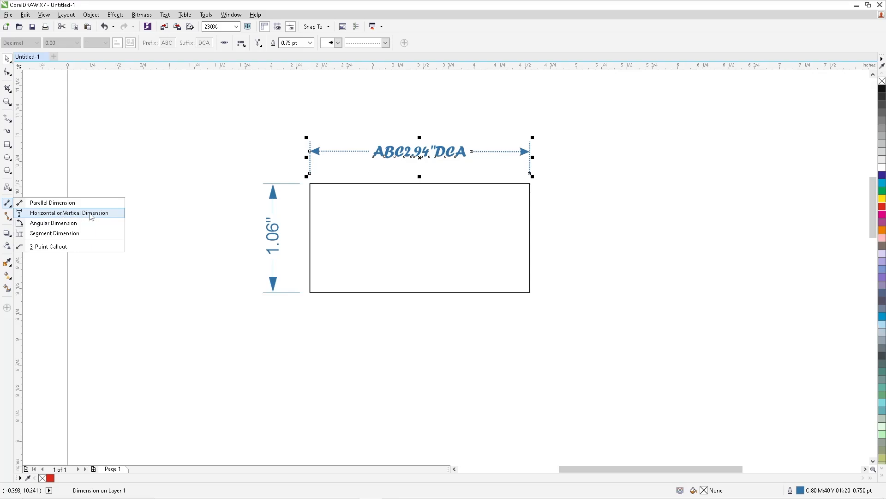
{"action": "mouse_move", "coordinate": [9, 142]}
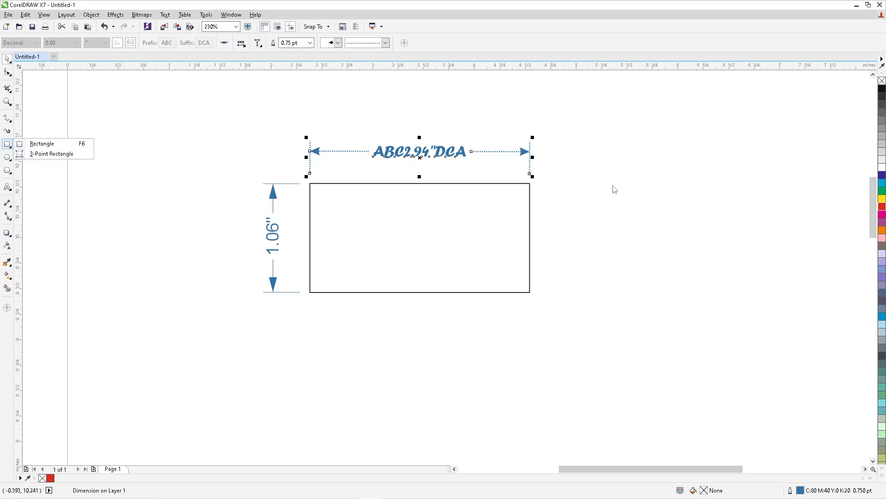
{"action": "left_click", "coordinate": [44, 144]}
{"action": "left_click_drag", "start_coordinate": [598, 172], "coordinate": [798, 303]}
{"action": "left_click", "coordinate": [6, 58]}
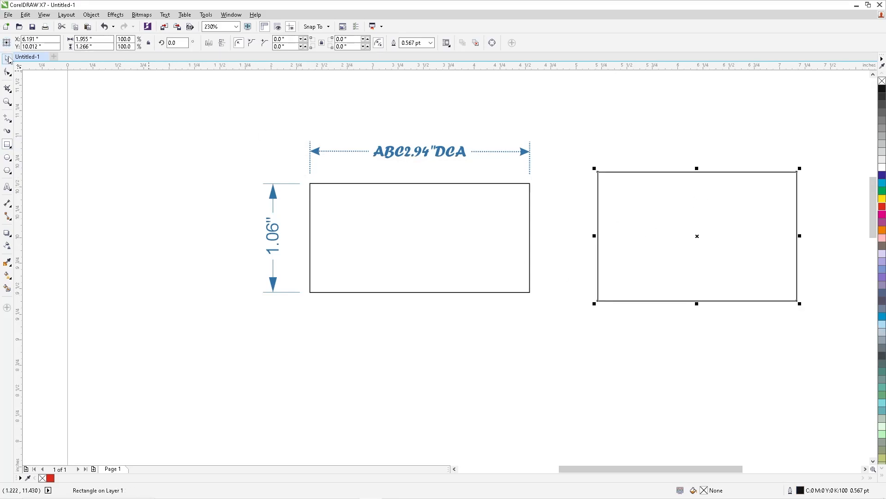
Convert the new rectangle to curves and delete its upper-right node to form a right triangle
{"action": "left_click", "coordinate": [7, 72]}
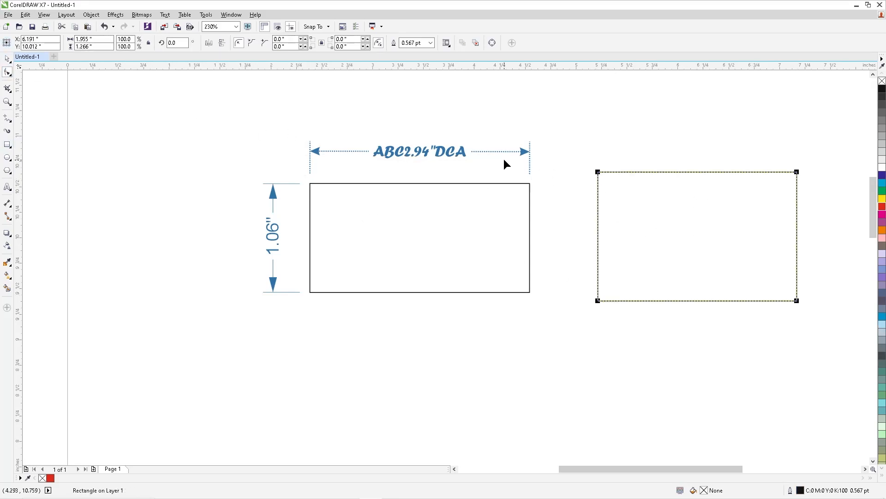
{"action": "key", "text": "ctrl+q"}
{"action": "left_click_drag", "start_coordinate": [819, 159], "coordinate": [768, 204]}
{"action": "key", "text": "Delete"}
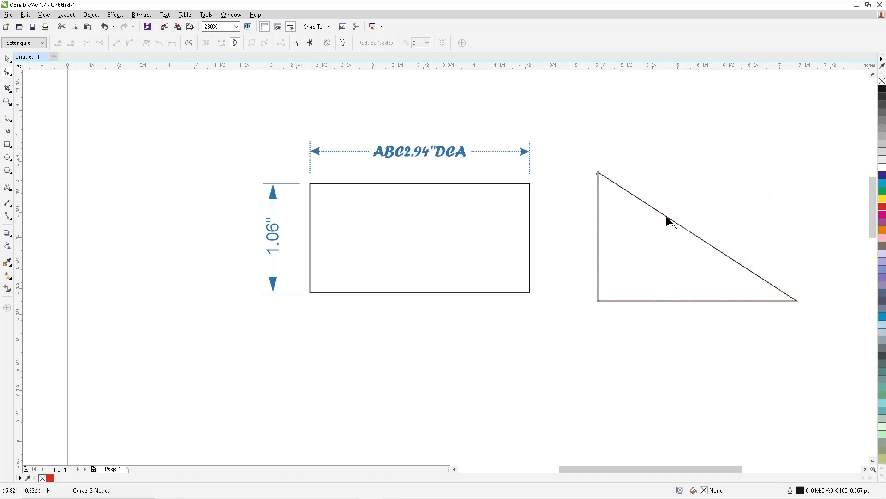
Try a Horizontal or Vertical Dimension between the ends of the triangle's sloping side, and remove it
{"action": "left_click", "coordinate": [9, 204]}
{"action": "left_click", "coordinate": [55, 213]}
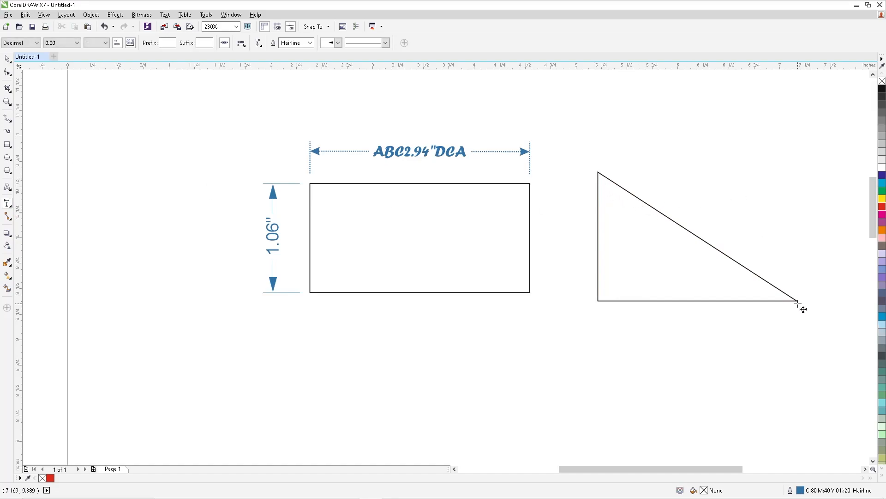
{"action": "left_click_drag", "start_coordinate": [599, 173], "coordinate": [796, 300]}
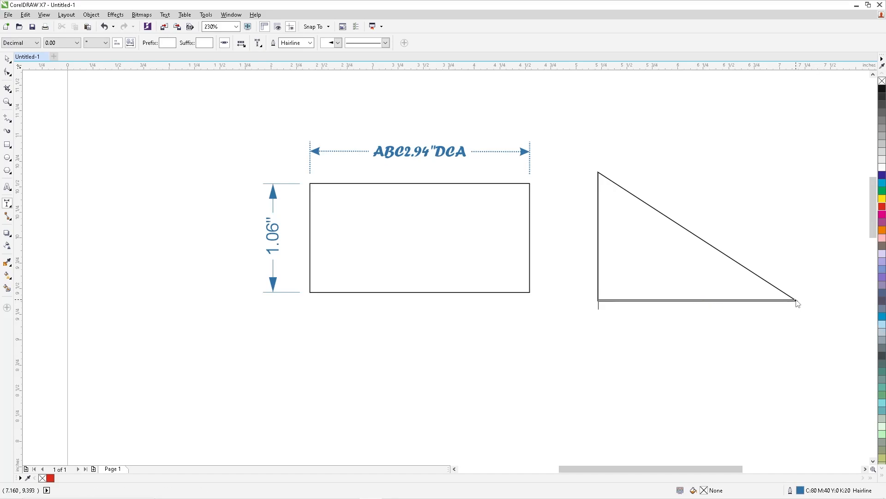
{"action": "left_click", "coordinate": [833, 209]}
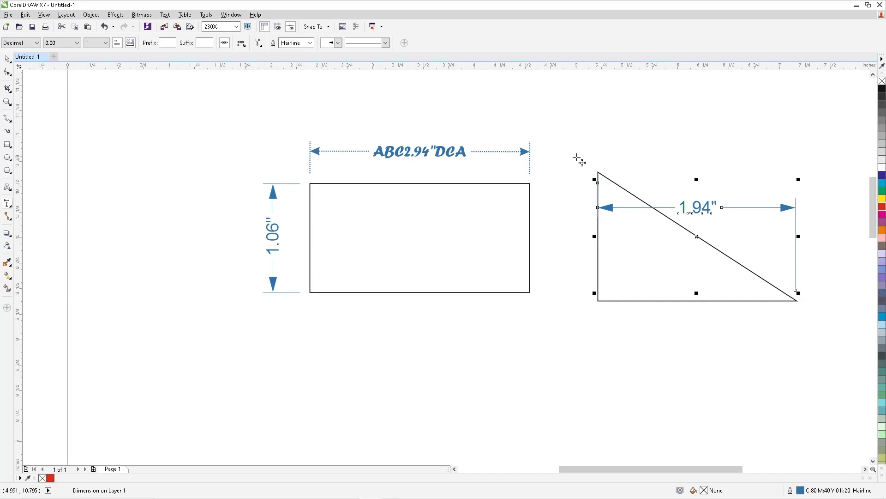
{"action": "key", "text": "Escape"}
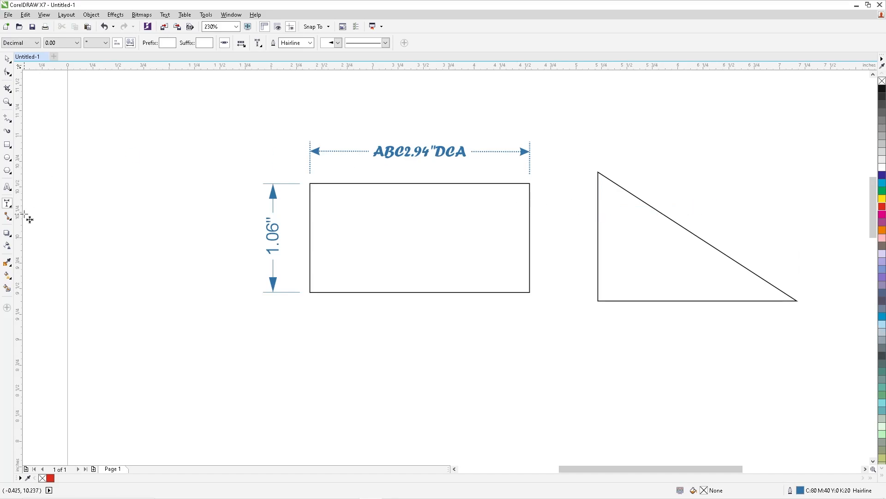
Try a Parallel Dimension along the triangle's sloping side, and delete it
{"action": "left_click", "coordinate": [9, 206]}
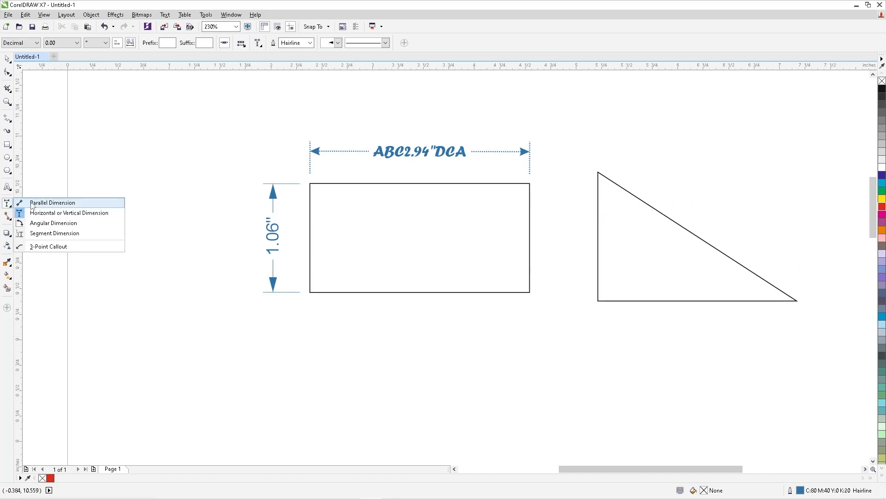
{"action": "left_click", "coordinate": [52, 202]}
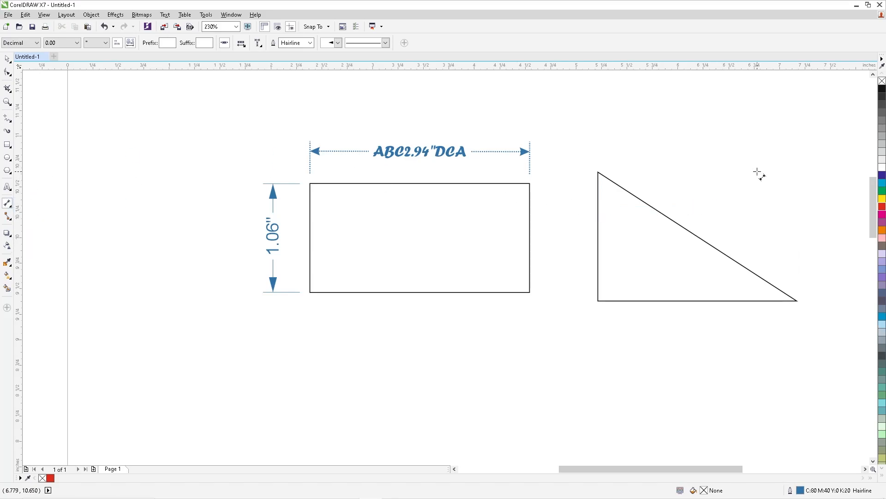
{"action": "left_click_drag", "start_coordinate": [599, 172], "coordinate": [799, 304]}
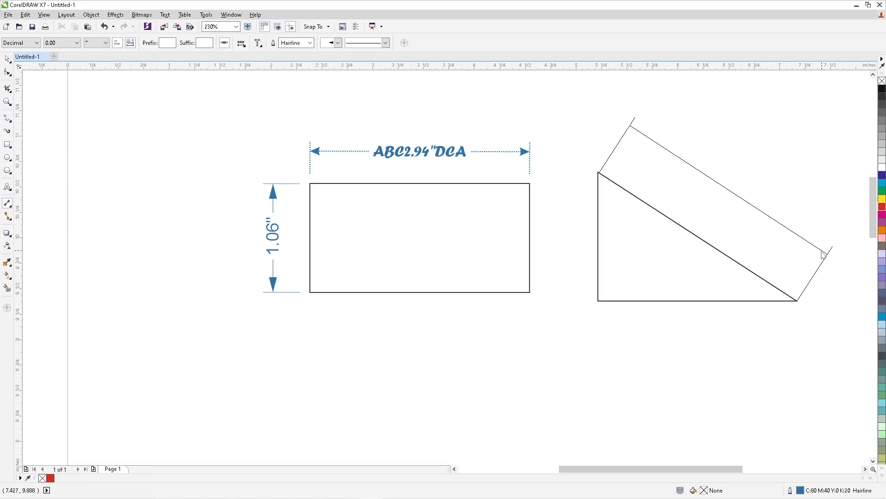
{"action": "left_click", "coordinate": [752, 207]}
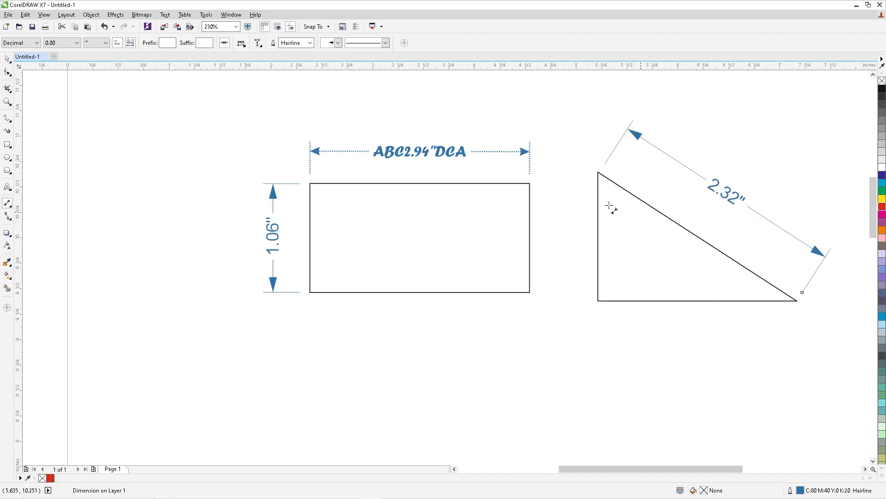
{"action": "key", "text": "Delete"}
Delete the horizontal and vertical dimensions of the first rectangle
{"action": "left_click", "coordinate": [9, 205]}
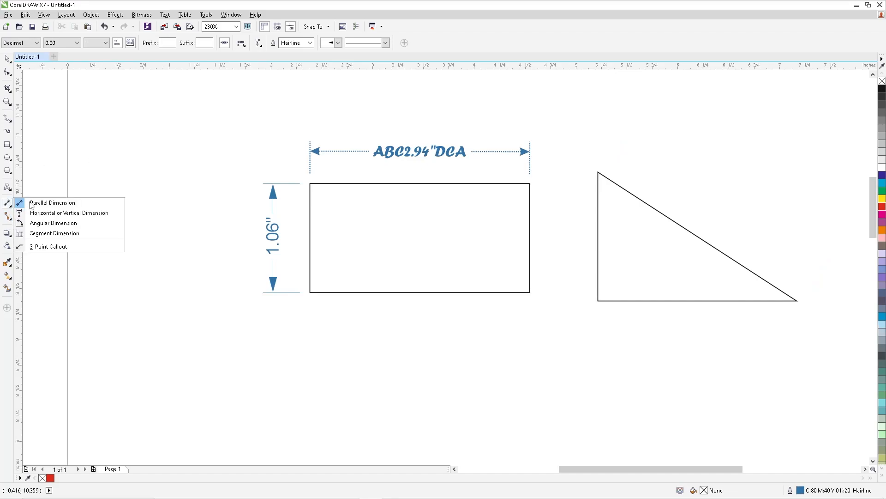
{"action": "left_click", "coordinate": [46, 211]}
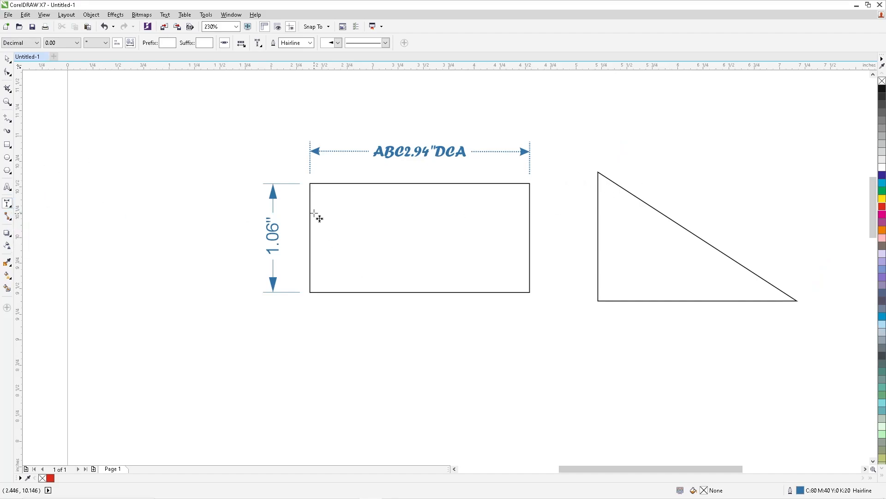
{"action": "left_click", "coordinate": [9, 60]}
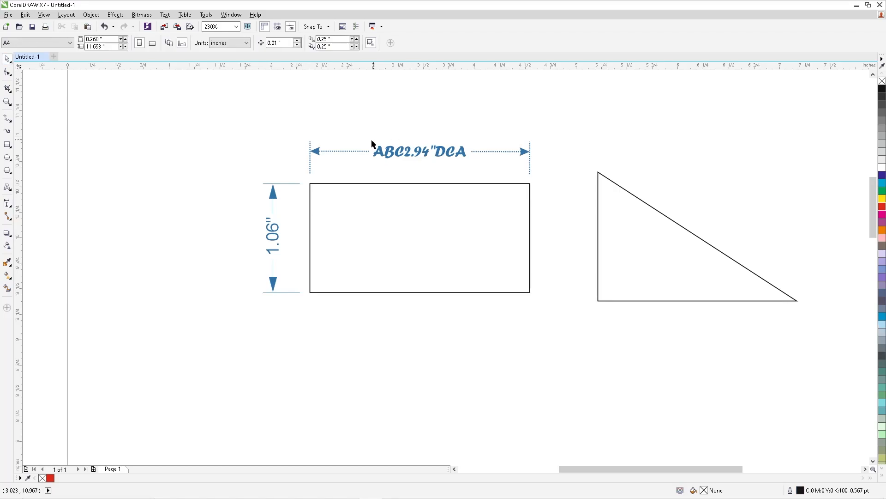
{"action": "left_click", "coordinate": [389, 151]}
{"action": "left_click_drag", "start_coordinate": [239, 112], "coordinate": [571, 183]}
{"action": "key", "text": "Delete"}
{"action": "left_click_drag", "start_coordinate": [237, 119], "coordinate": [356, 340]}
{"action": "key", "text": "Delete"}
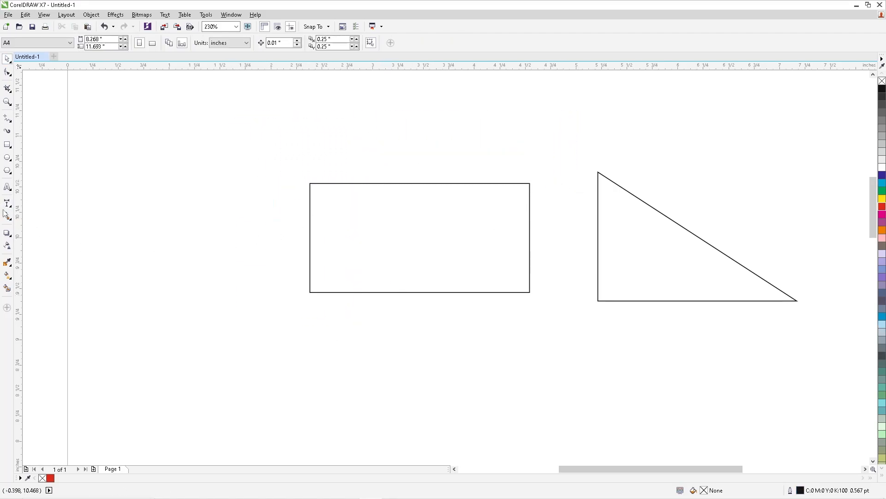
Dimension the rectangle's left side and top side with the Horizontal or Vertical Dimension tool
{"action": "left_click", "coordinate": [8, 208]}
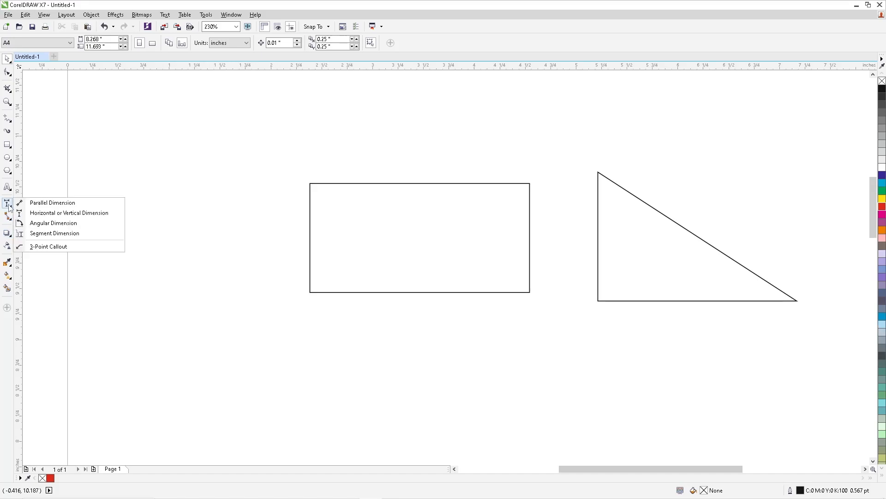
{"action": "left_click", "coordinate": [46, 210]}
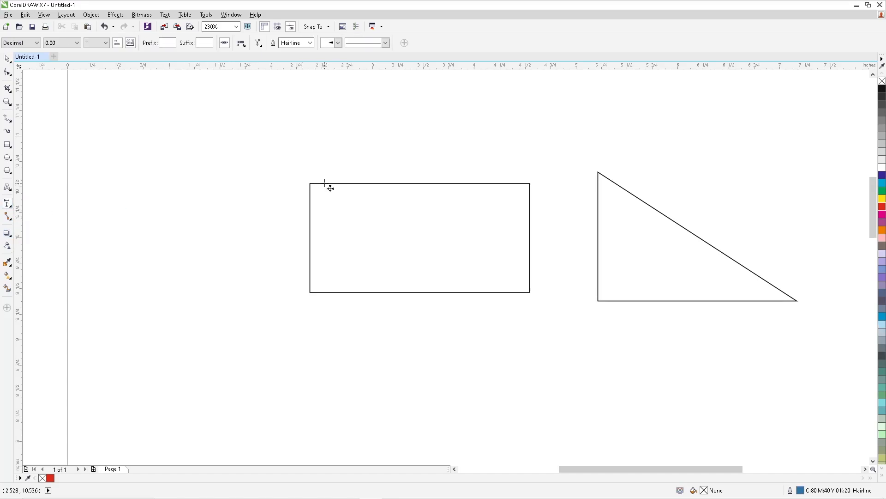
{"action": "left_click_drag", "start_coordinate": [310, 184], "coordinate": [309, 291]}
{"action": "left_click", "coordinate": [280, 294]}
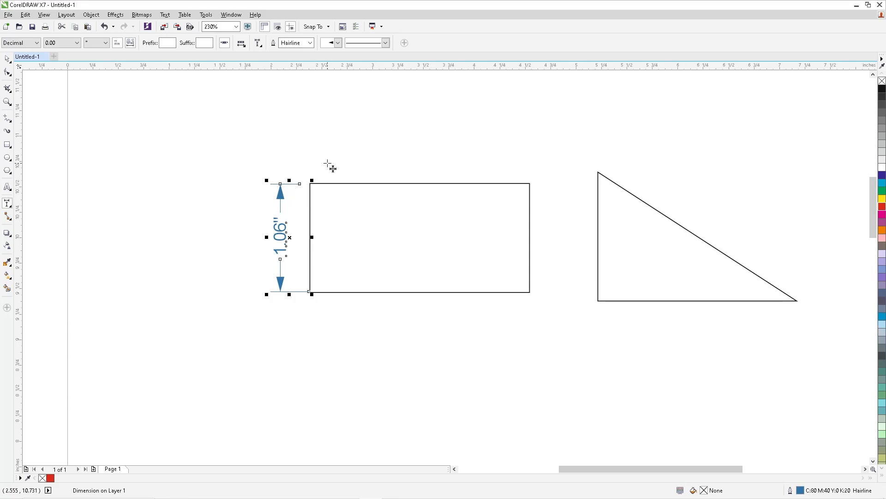
{"action": "left_click_drag", "start_coordinate": [310, 183], "coordinate": [530, 183]}
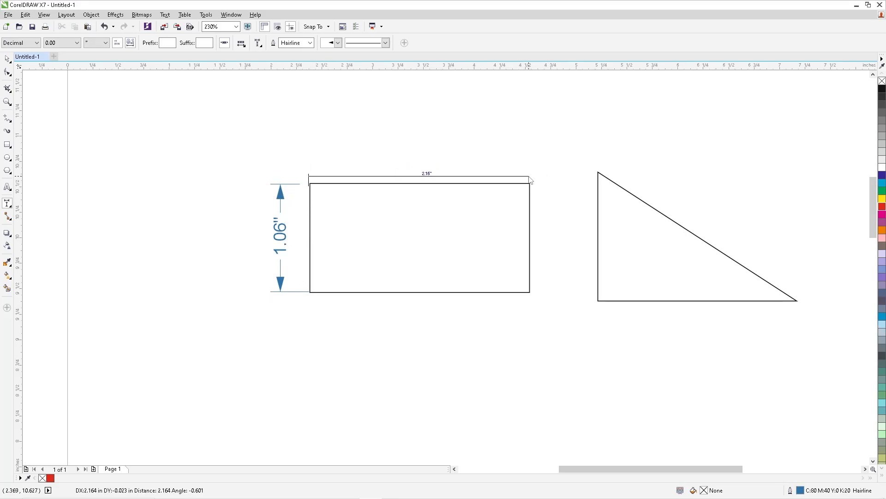
{"action": "left_click", "coordinate": [531, 175]}
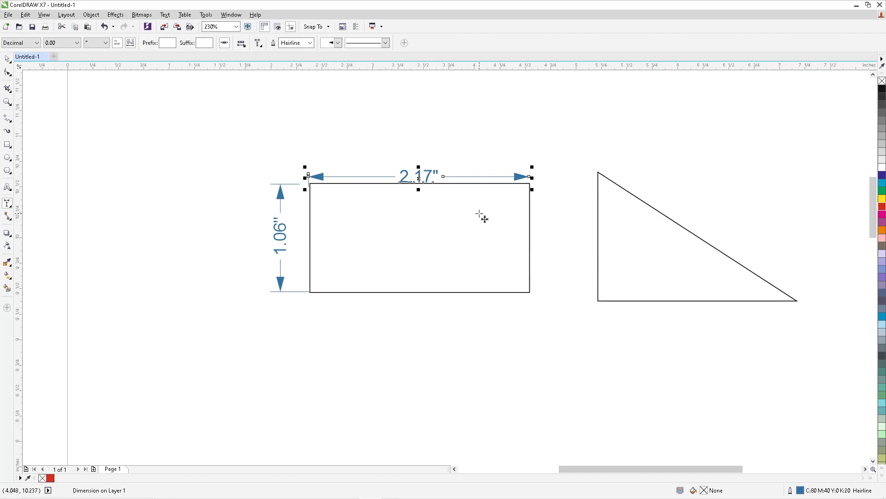
{"action": "left_click", "coordinate": [7, 206]}
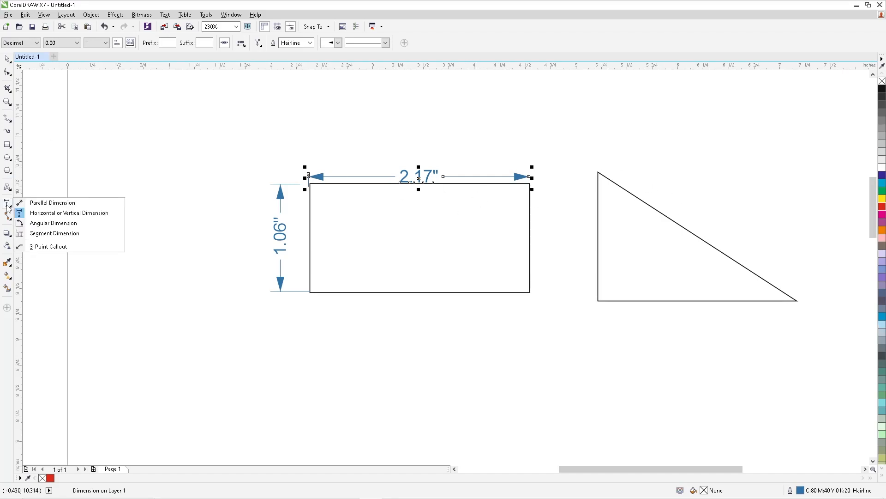
Delete the dimensions on the rectangle's top and left sides
{"action": "left_click", "coordinate": [73, 213]}
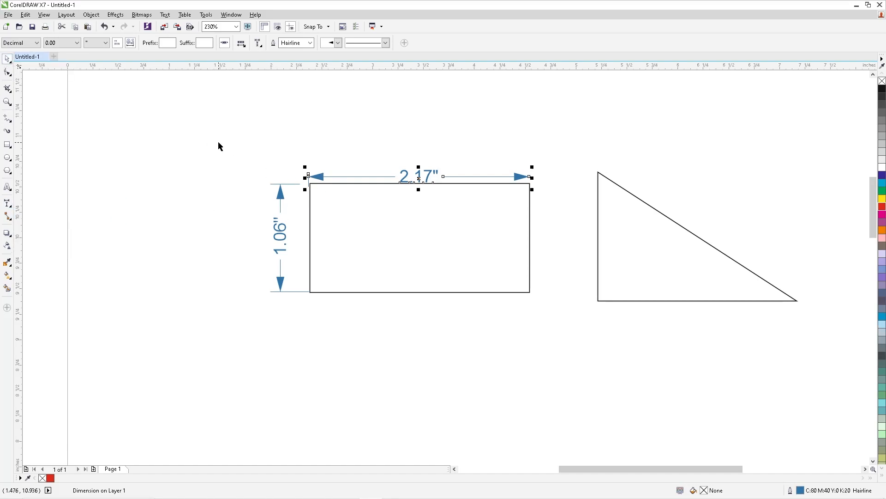
{"action": "left_click_drag", "start_coordinate": [206, 125], "coordinate": [543, 204]}
{"action": "key", "text": "Delete"}
{"action": "left_click_drag", "start_coordinate": [269, 152], "coordinate": [366, 339]}
{"action": "key", "text": "Delete"}
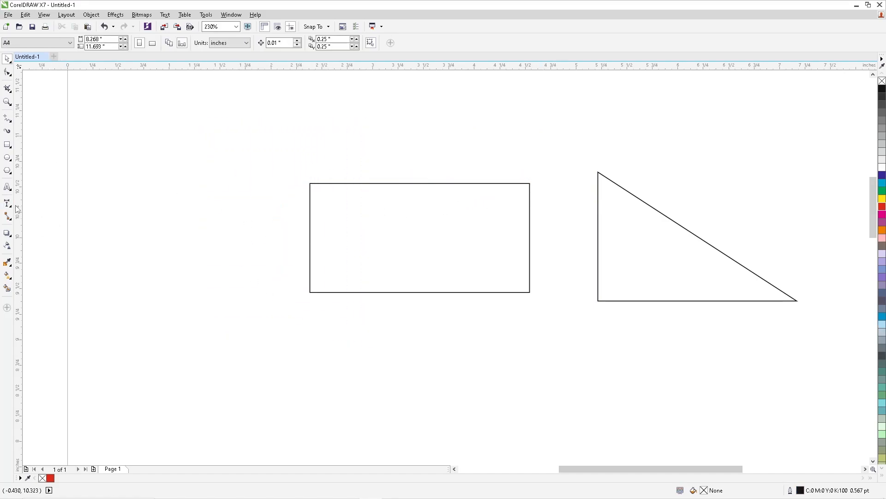
Delete the rectangle beside the triangle
{"action": "left_click", "coordinate": [8, 204]}
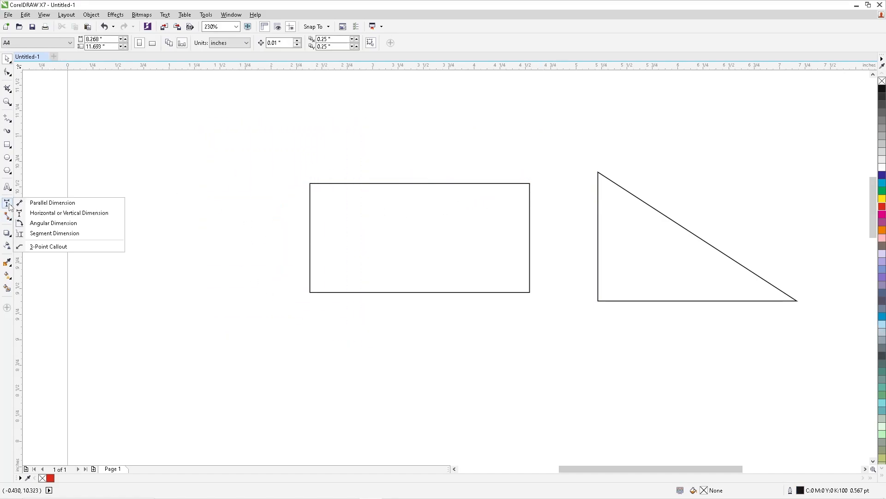
{"action": "left_click", "coordinate": [34, 224]}
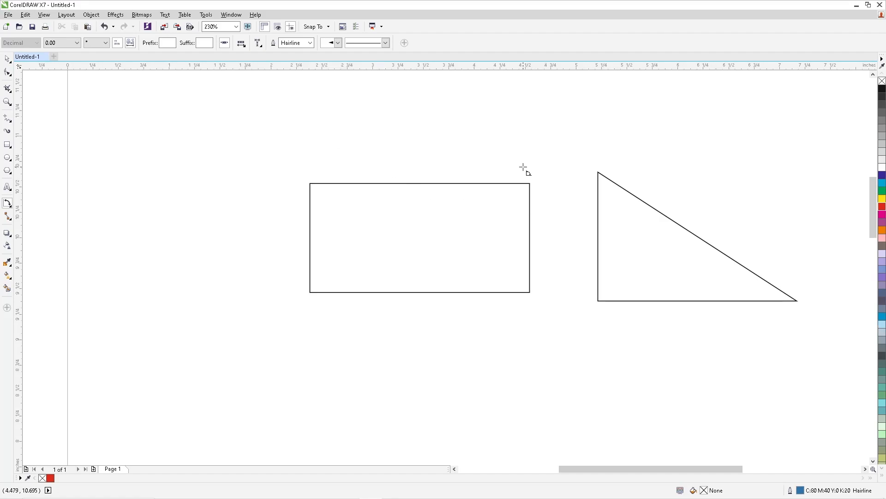
{"action": "left_click", "coordinate": [7, 59]}
{"action": "left_click", "coordinate": [623, 235]}
{"action": "left_click", "coordinate": [421, 225]}
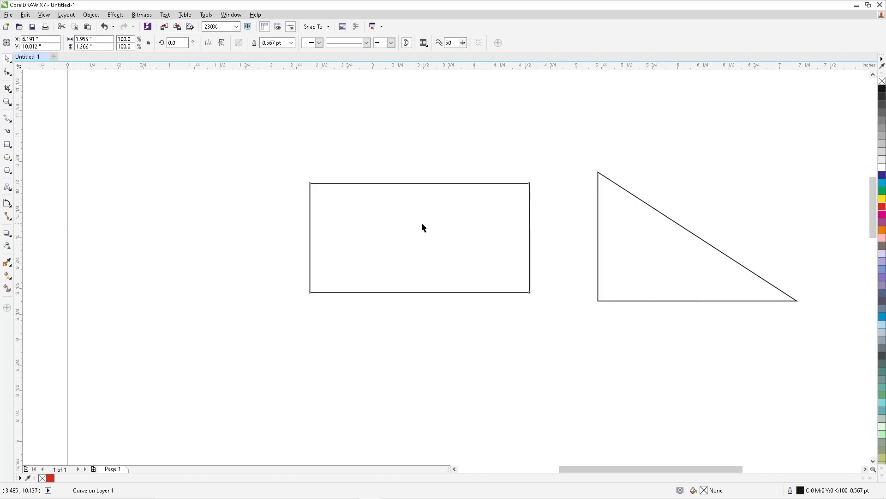
{"action": "left_click", "coordinate": [419, 183]}
{"action": "key", "text": "Delete"}
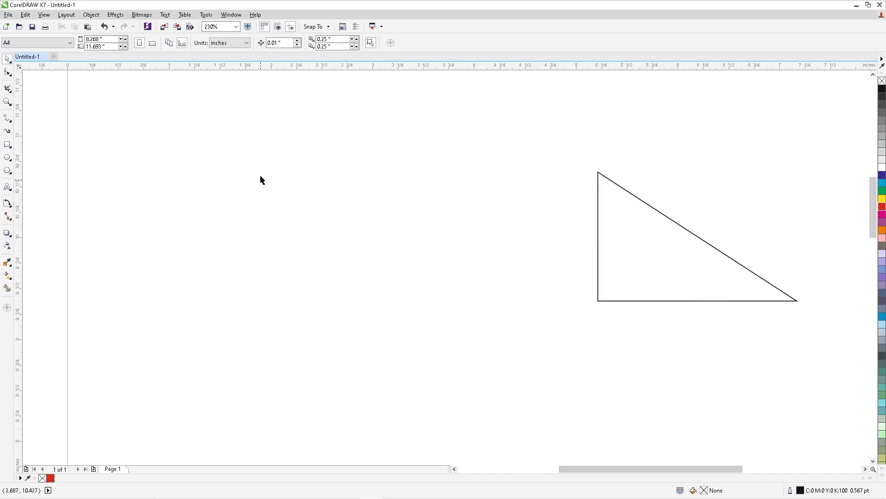
Draw a square about 1.73 inches wide to the left of the triangle and rotate it 45 degrees
{"action": "left_click", "coordinate": [7, 145]}
{"action": "left_click_drag", "start_coordinate": [259, 148], "coordinate": [432, 288]}
{"action": "type", "text": "45"}
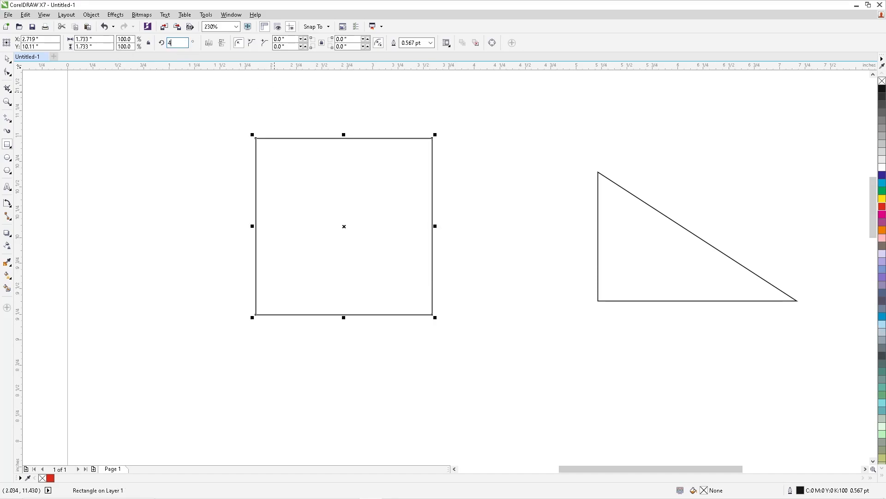
{"action": "key", "text": "Return"}
Add an Angular Dimension inside the rotated square's bottom corner, spanning its two lower sides
{"action": "left_click", "coordinate": [8, 203]}
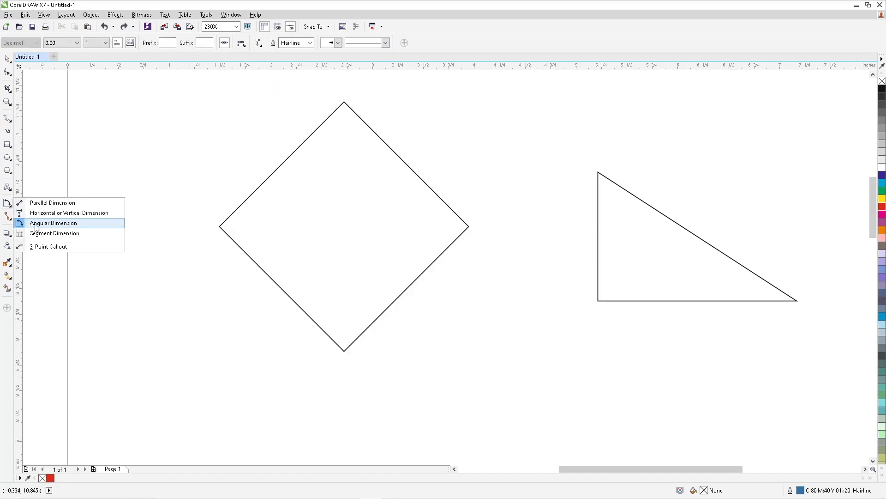
{"action": "left_click", "coordinate": [46, 224]}
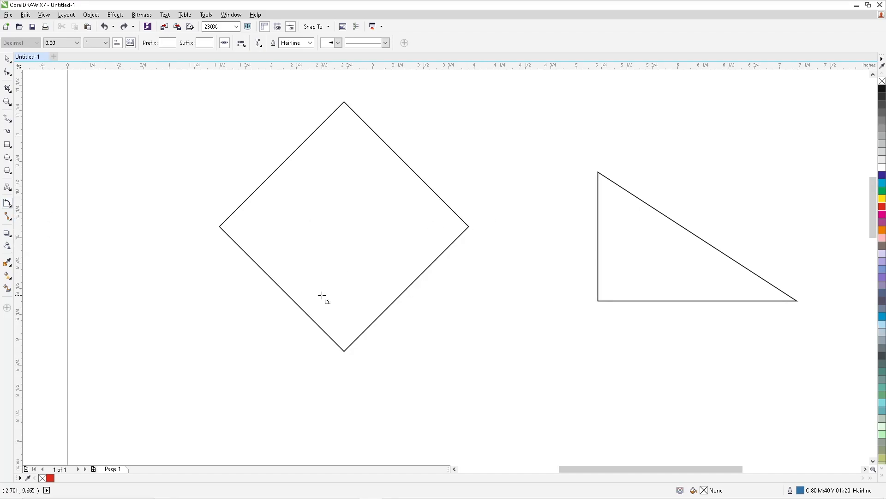
{"action": "left_click", "coordinate": [344, 351]}
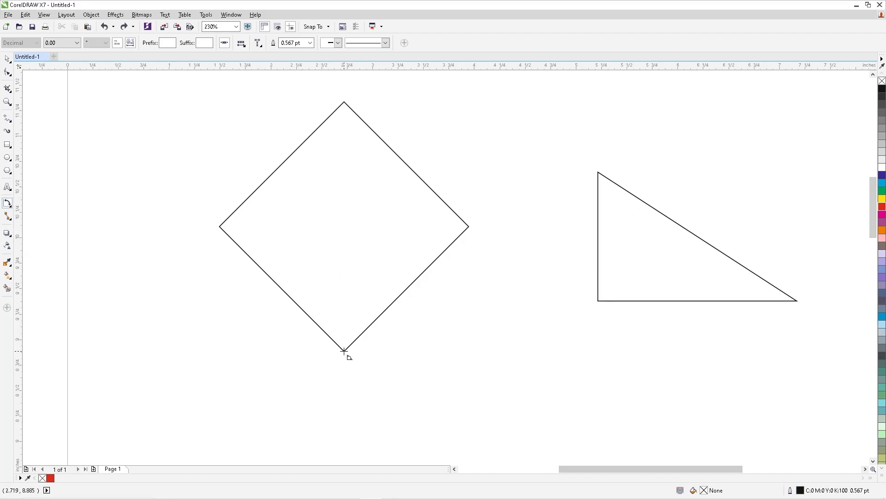
{"action": "left_click", "coordinate": [344, 351]}
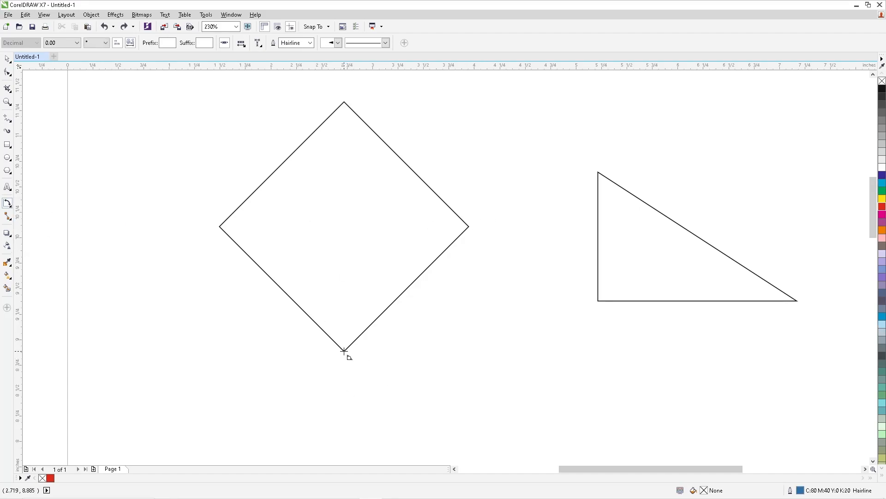
{"action": "left_click", "coordinate": [281, 288]}
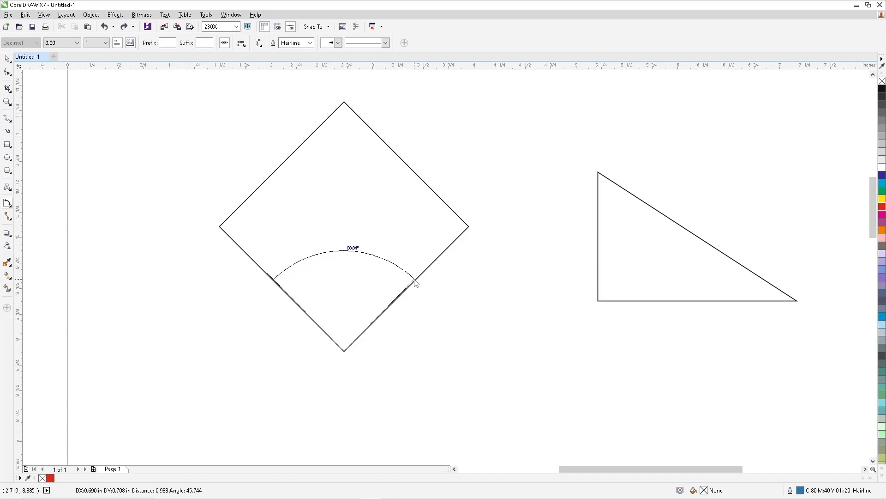
{"action": "left_click", "coordinate": [414, 280]}
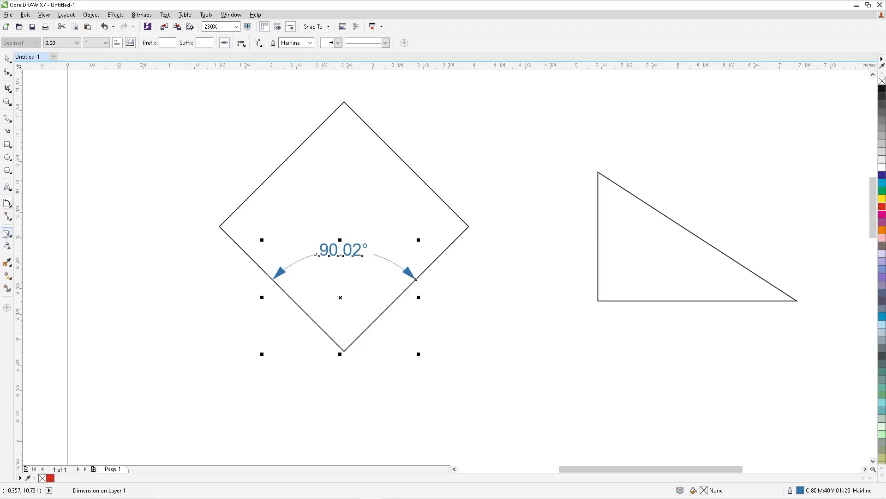
Add an Angular Dimension at the triangle's lower-left corner, between its vertical and horizontal sides
{"action": "left_click", "coordinate": [8, 203]}
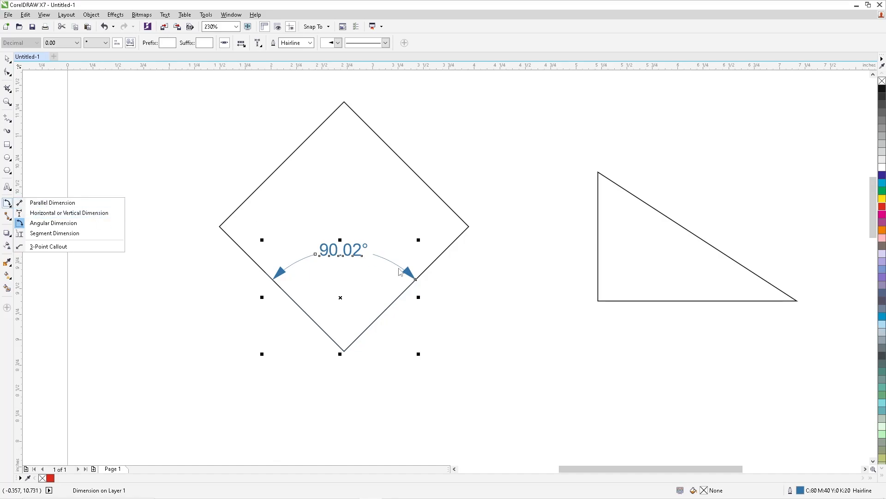
{"action": "left_click", "coordinate": [627, 259]}
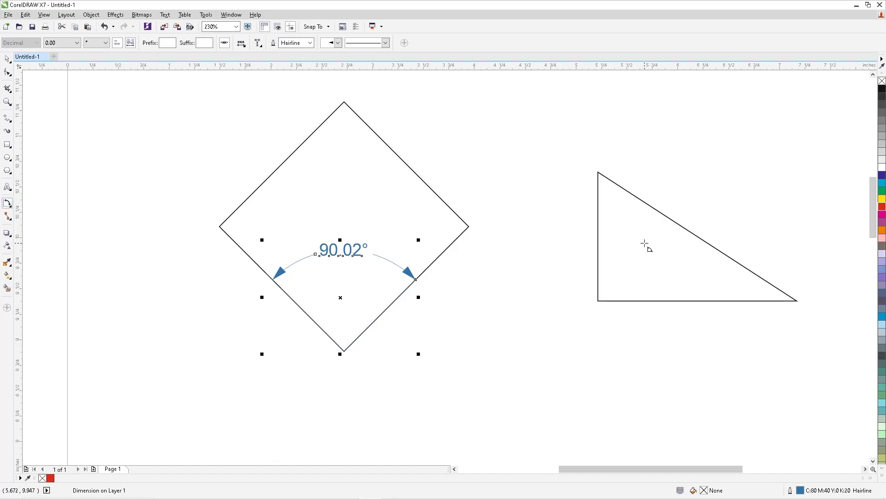
{"action": "left_click", "coordinate": [598, 301]}
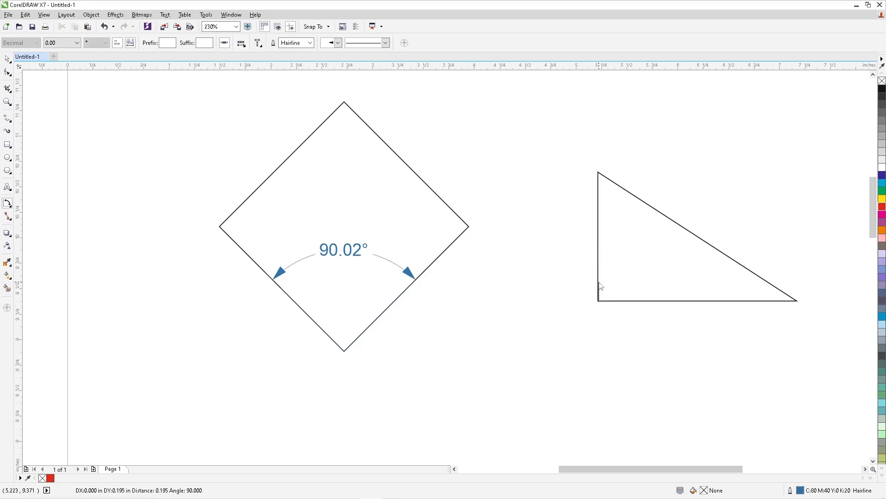
{"action": "left_click", "coordinate": [600, 257]}
{"action": "left_click", "coordinate": [662, 302]}
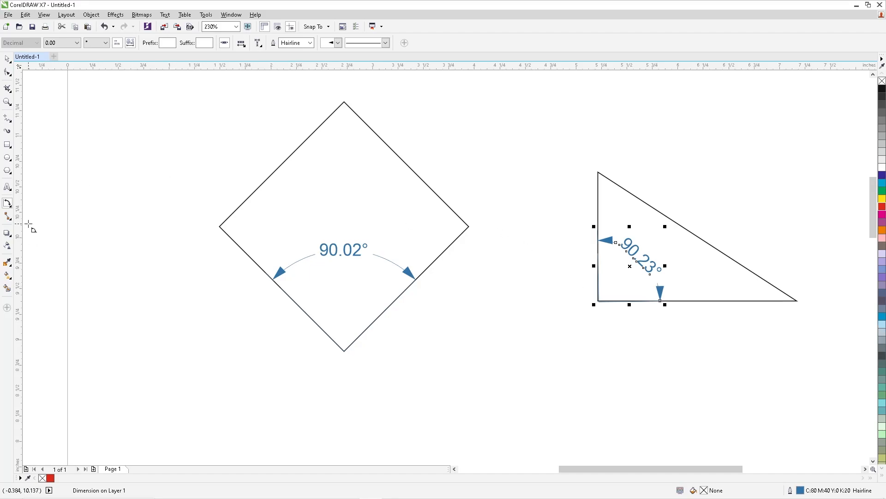
Delete the square, the triangle and their angular dimensions from the page
{"action": "key", "text": "ctrl+a"}
{"action": "left_click", "coordinate": [7, 203]}
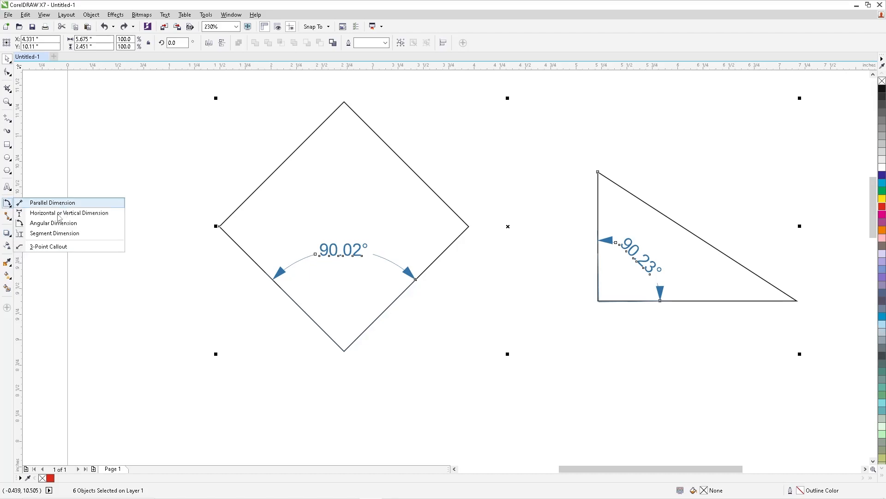
{"action": "left_click", "coordinate": [39, 232]}
{"action": "left_click", "coordinate": [7, 59]}
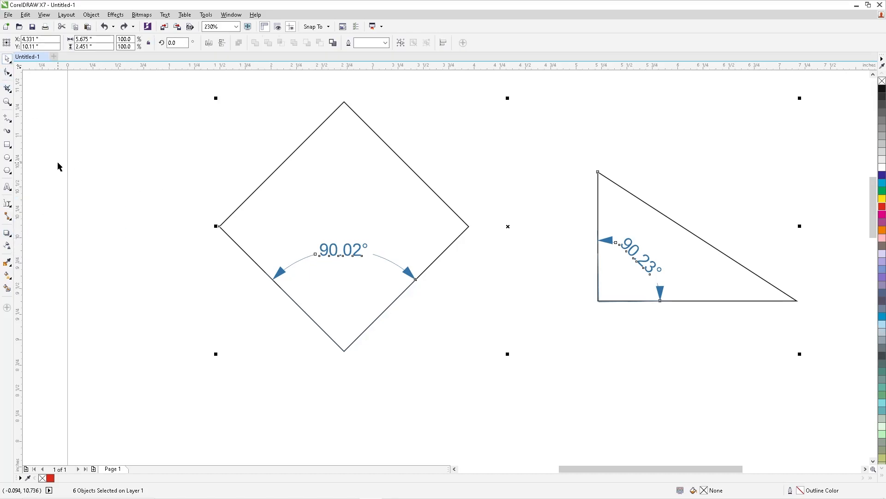
{"action": "key", "text": "Delete"}
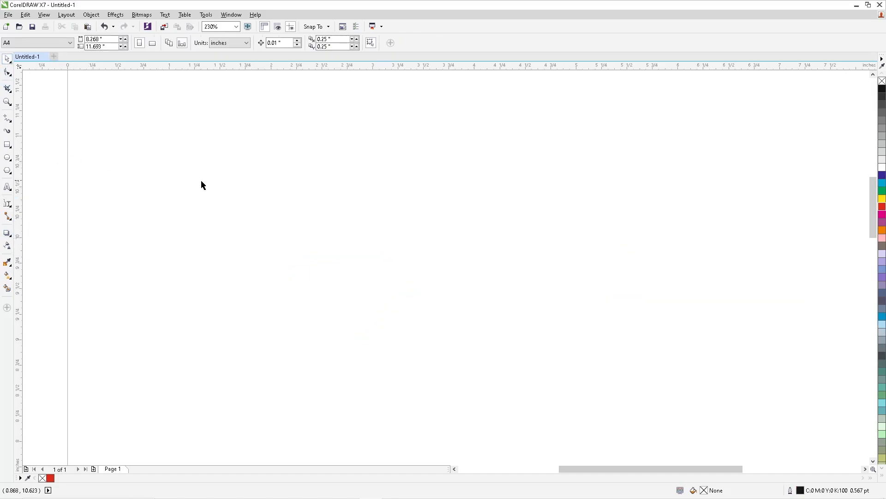
Draw a rectangle about 3.23 by 1.76 inches and dimension its left side with the Segment Dimension tool
{"action": "left_click", "coordinate": [7, 145]}
{"action": "left_click_drag", "start_coordinate": [205, 135], "coordinate": [534, 315]}
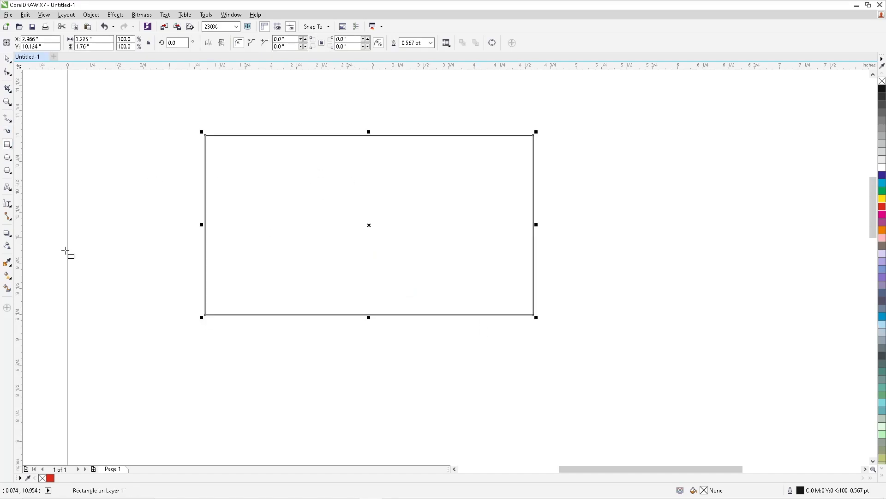
{"action": "left_click", "coordinate": [16, 208]}
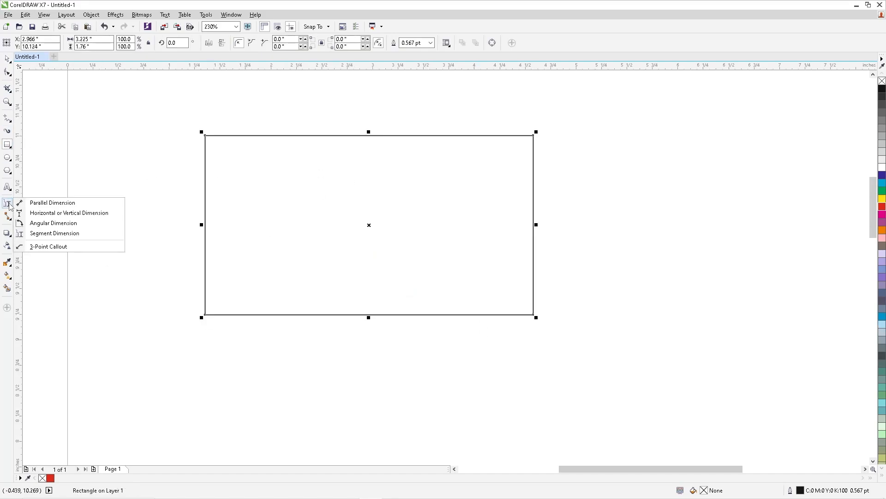
{"action": "left_click", "coordinate": [42, 234]}
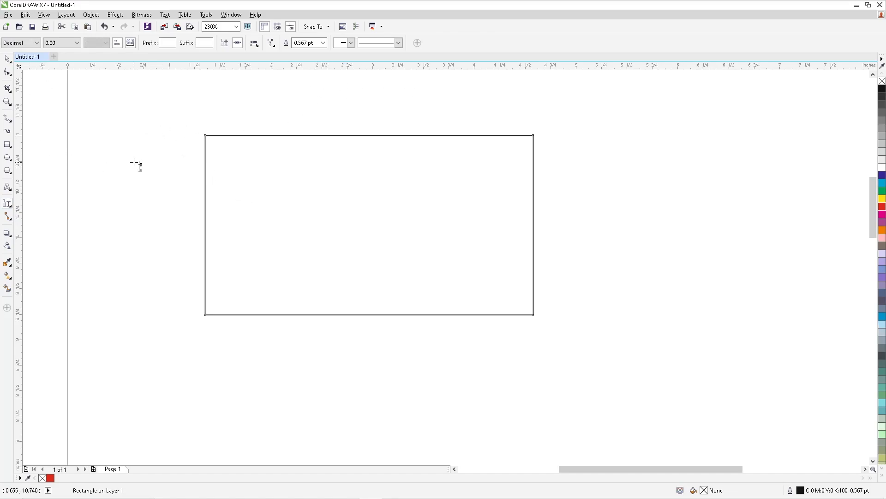
{"action": "left_click", "coordinate": [8, 208]}
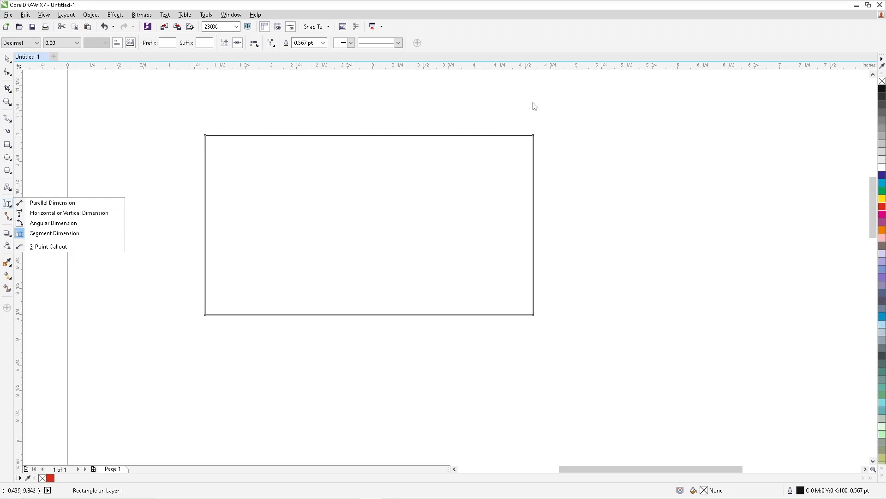
{"action": "left_click", "coordinate": [24, 233]}
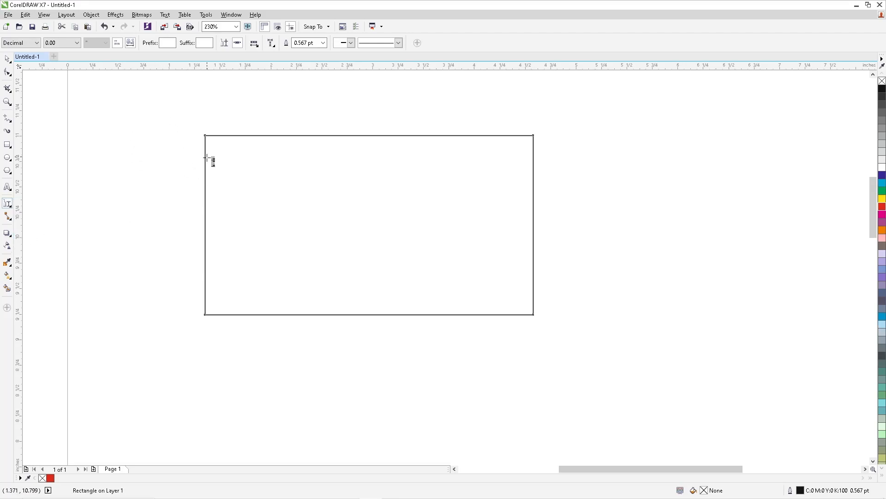
{"action": "left_click", "coordinate": [8, 205]}
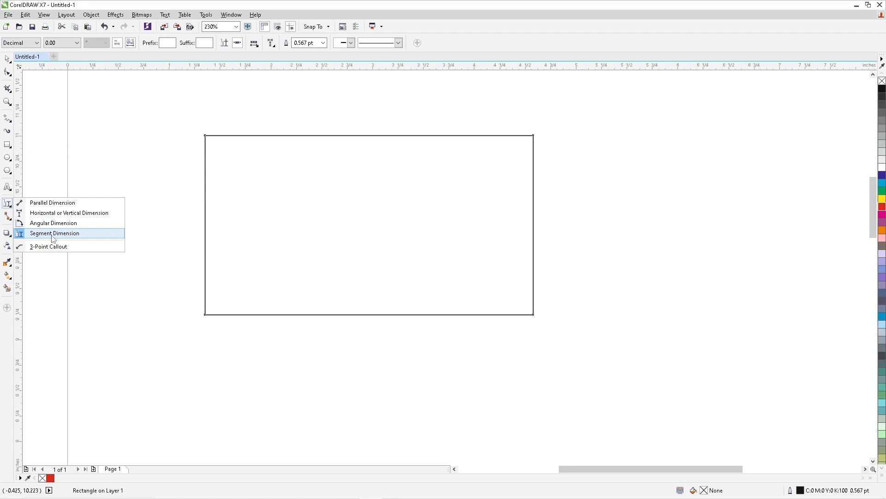
{"action": "left_click", "coordinate": [205, 154]}
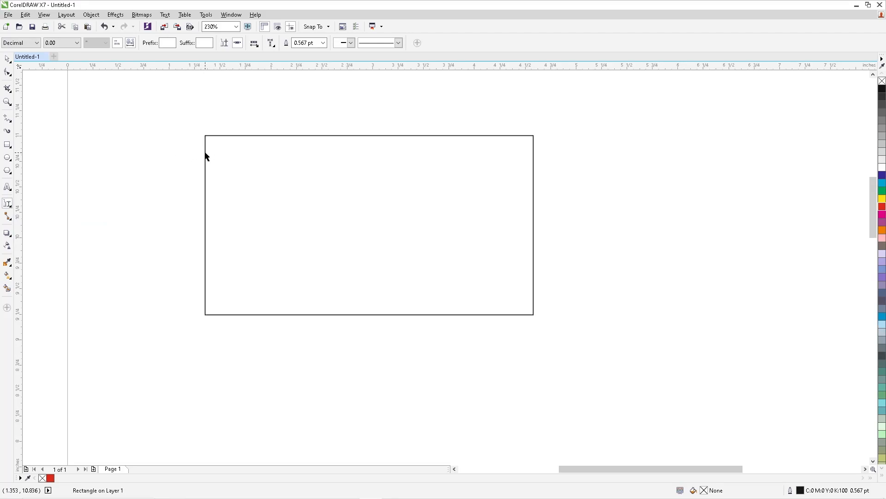
{"action": "left_click", "coordinate": [206, 156]}
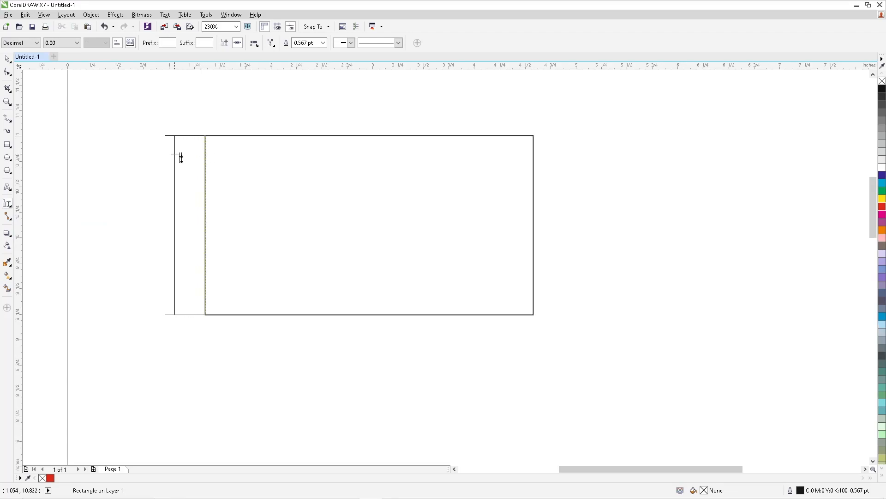
{"action": "left_click", "coordinate": [181, 158]}
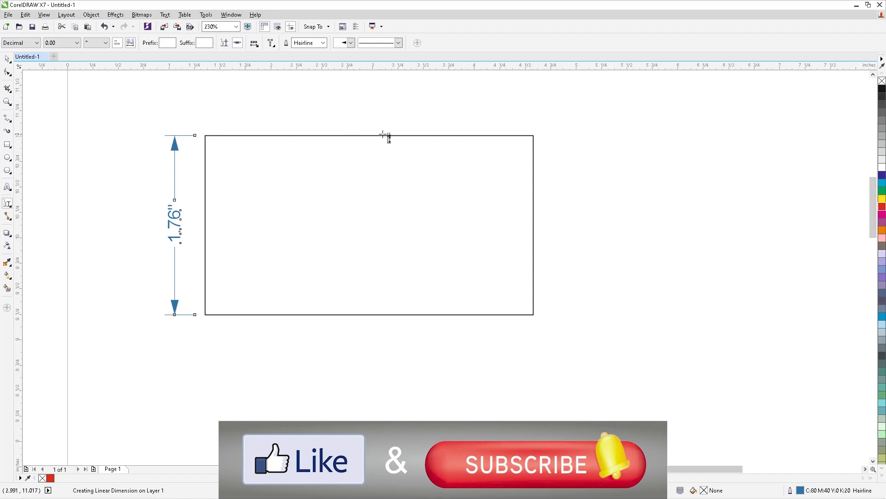
{"action": "key", "text": "Escape"}
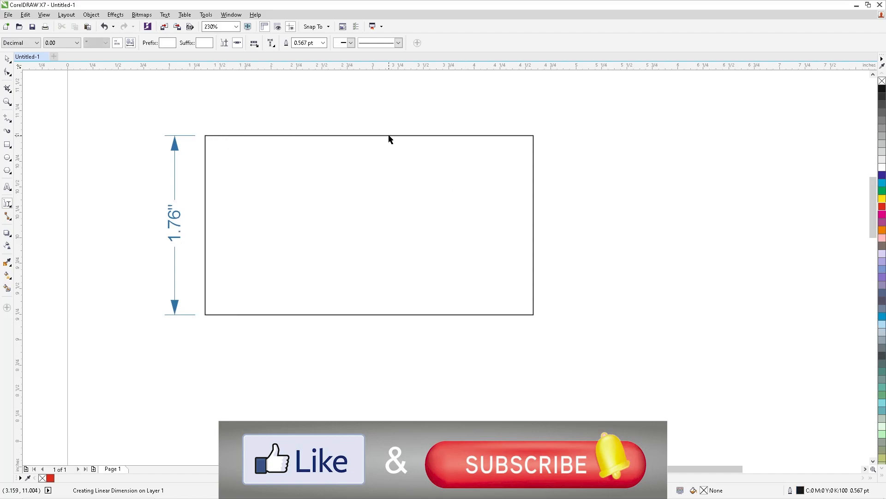
Add Segment Dimensions above the rectangle's top side and outside its right side
{"action": "left_click", "coordinate": [387, 136]}
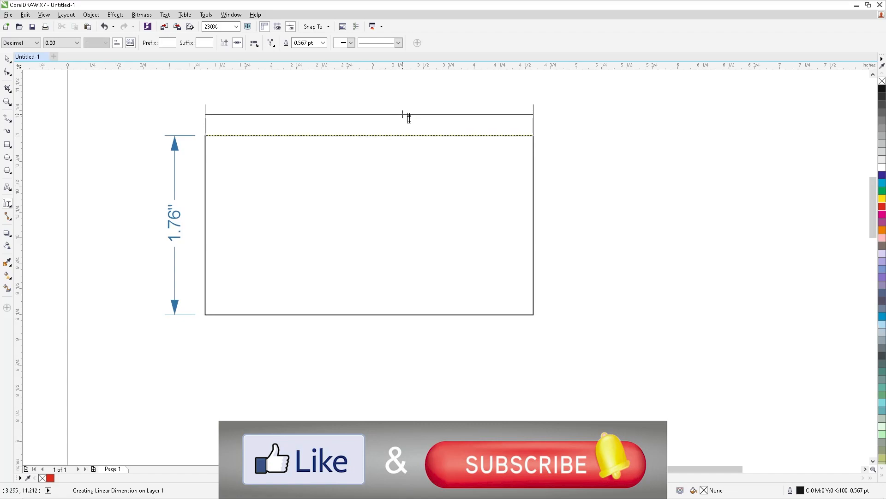
{"action": "left_click", "coordinate": [403, 114]}
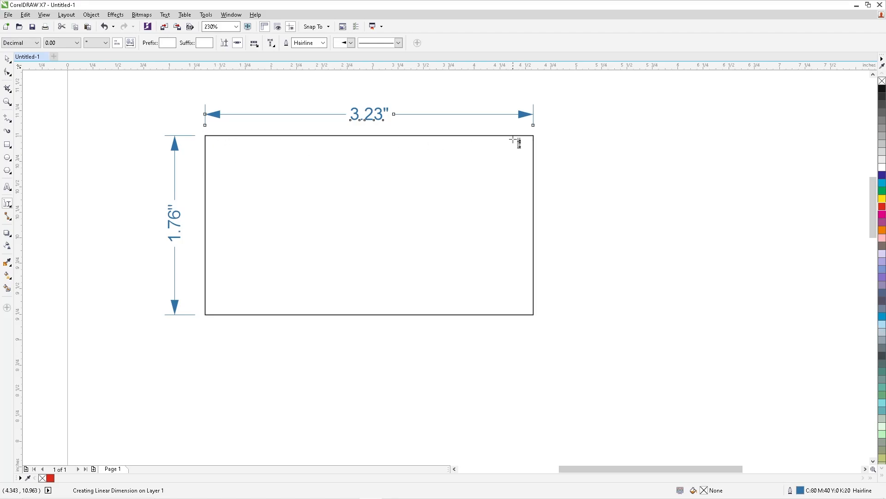
{"action": "left_click", "coordinate": [7, 204]}
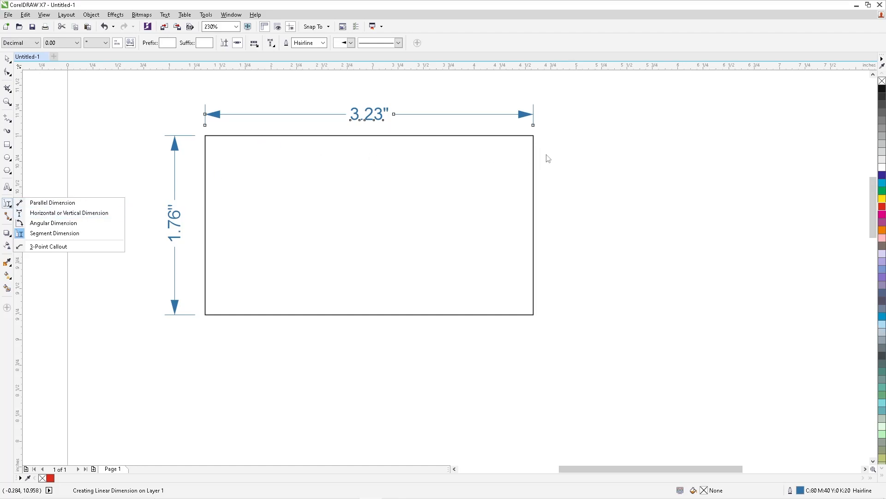
{"action": "left_click", "coordinate": [535, 165]}
{"action": "left_click", "coordinate": [535, 169]}
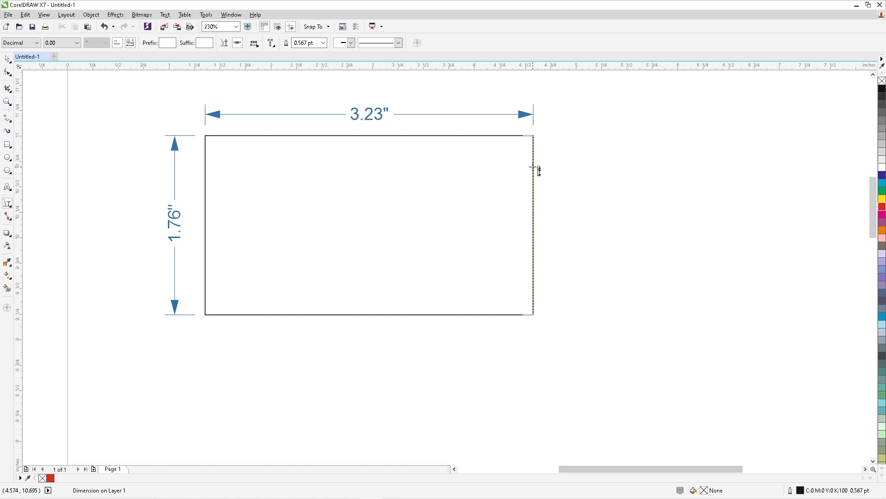
{"action": "left_click", "coordinate": [574, 171]}
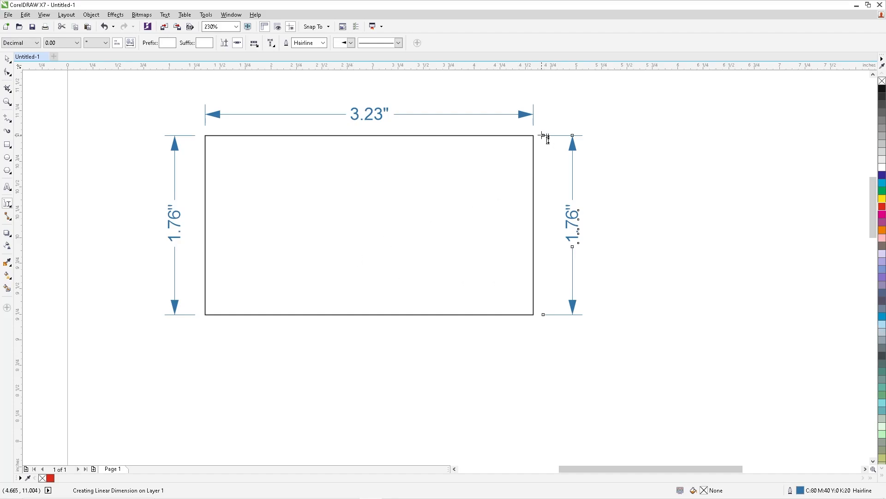
Delete the dimensions above, to the right and to the left of the rectangle
{"action": "left_click", "coordinate": [8, 205]}
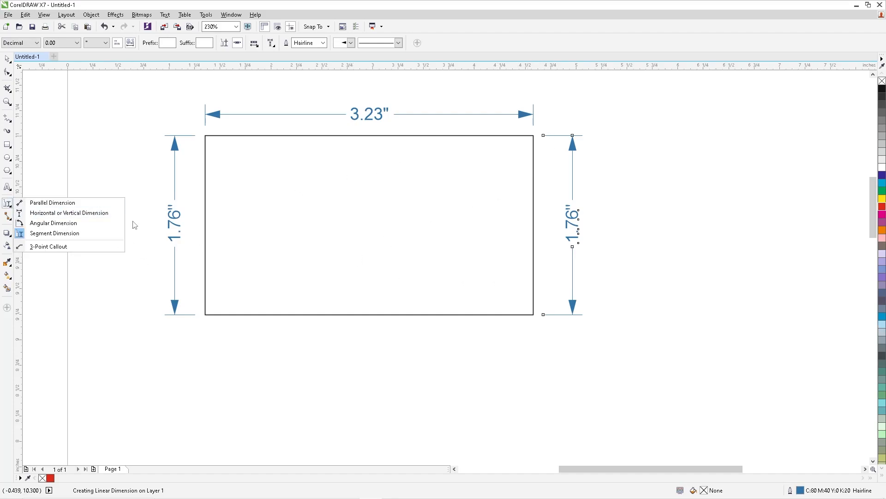
{"action": "left_click", "coordinate": [7, 59]}
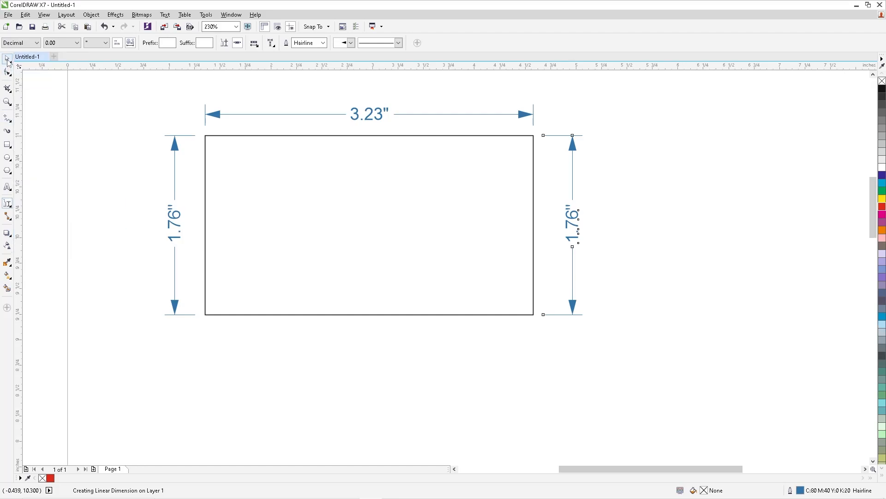
{"action": "left_click", "coordinate": [122, 87]}
{"action": "left_click_drag", "start_coordinate": [123, 85], "coordinate": [543, 158]}
{"action": "key", "text": "Delete"}
{"action": "left_click_drag", "start_coordinate": [494, 103], "coordinate": [654, 351]}
{"action": "key", "text": "Delete"}
{"action": "left_click_drag", "start_coordinate": [134, 111], "coordinate": [254, 377]}
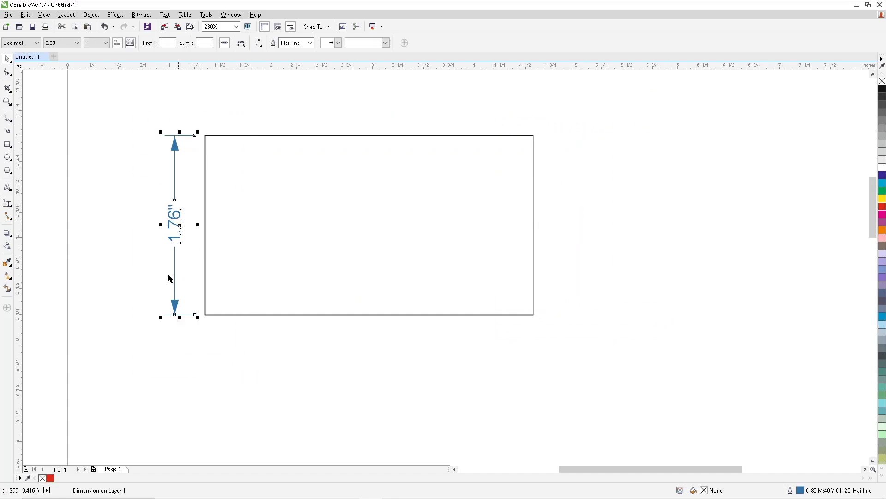
{"action": "key", "text": "Delete"}
Draw a 3-Point Callout that points up at the rectangle's bottom side and bends right below it
{"action": "left_click", "coordinate": [243, 160]}
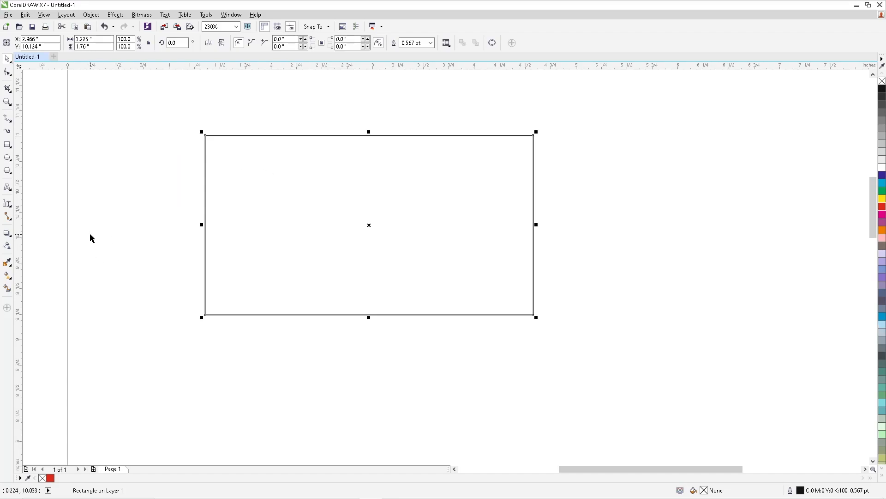
{"action": "left_click", "coordinate": [9, 204]}
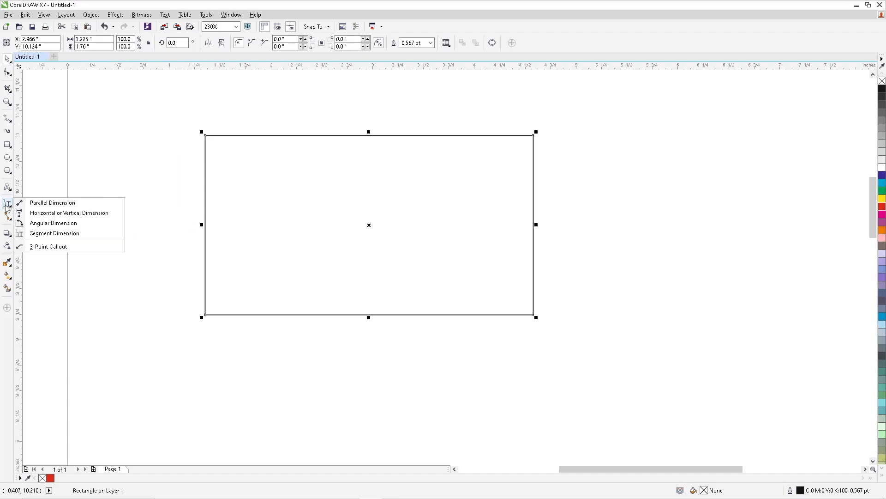
{"action": "left_click", "coordinate": [51, 247]}
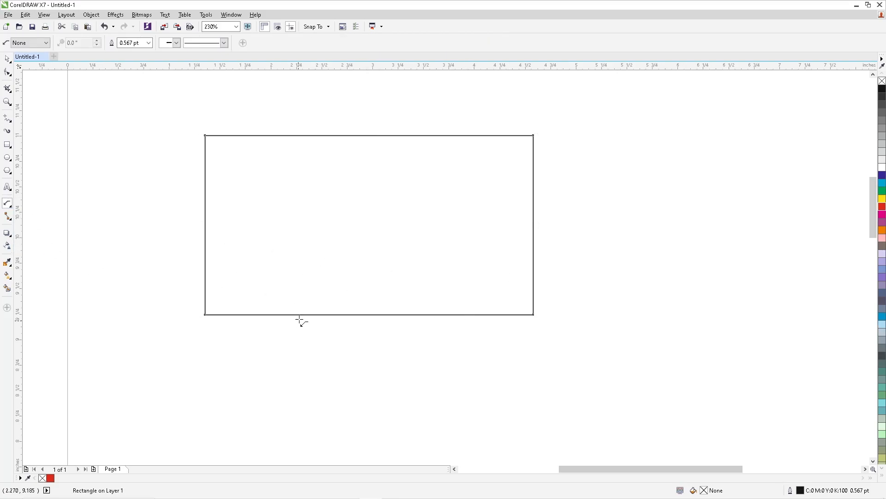
{"action": "left_click_drag", "start_coordinate": [302, 315], "coordinate": [302, 381]}
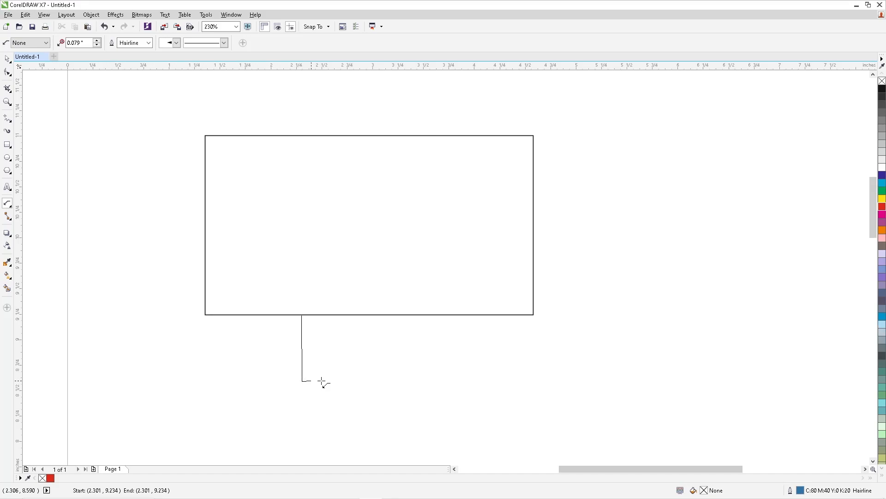
{"action": "left_click", "coordinate": [369, 382]}
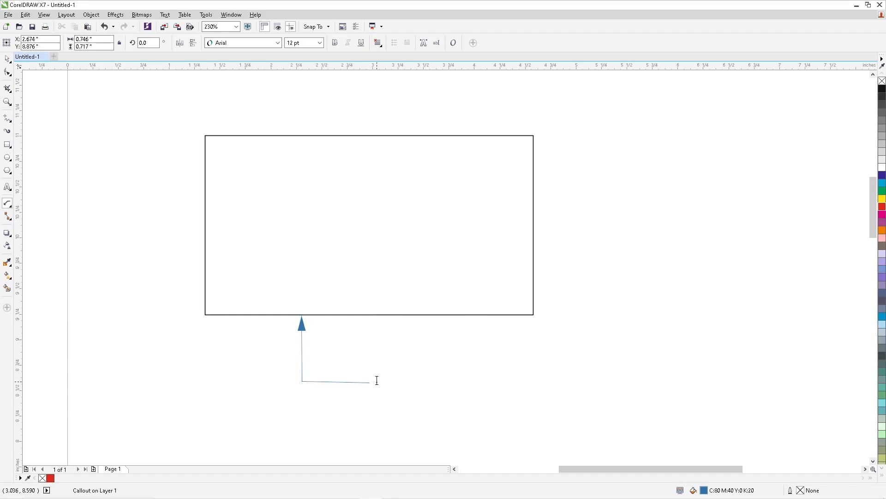
Enter "Box 1" as the callout's text
{"action": "type", "text": "klklklkl"}
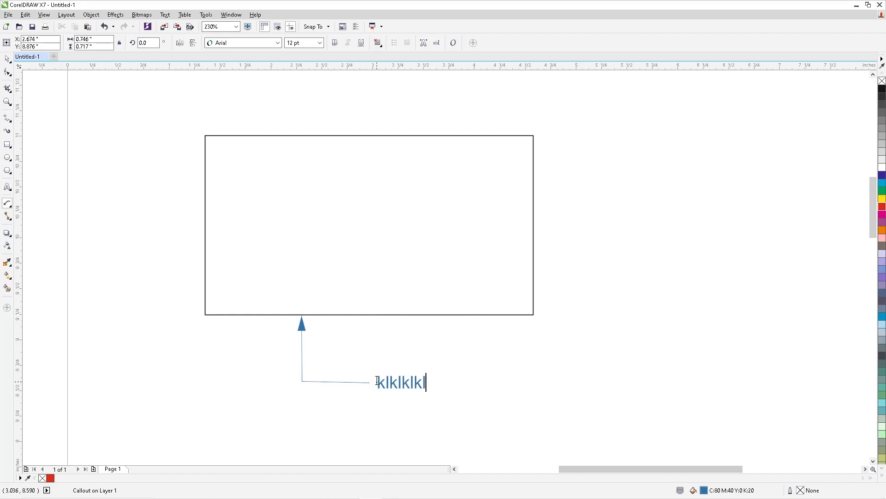
{"action": "double_click", "coordinate": [377, 381]}
{"action": "type", "text": "Boz"}
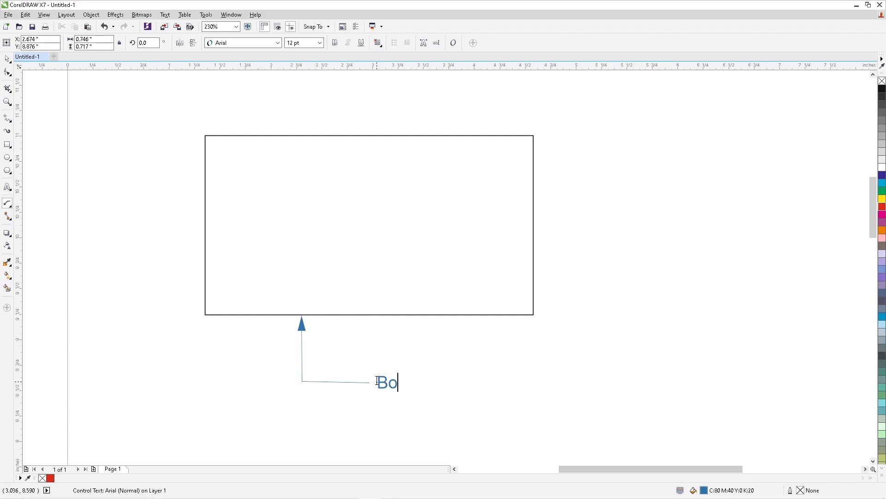
{"action": "key", "text": "BackSpace"}
{"action": "key", "text": "BackSpace"}
{"action": "type", "text": "x 1"}
{"action": "key", "text": "ctrl+space"}
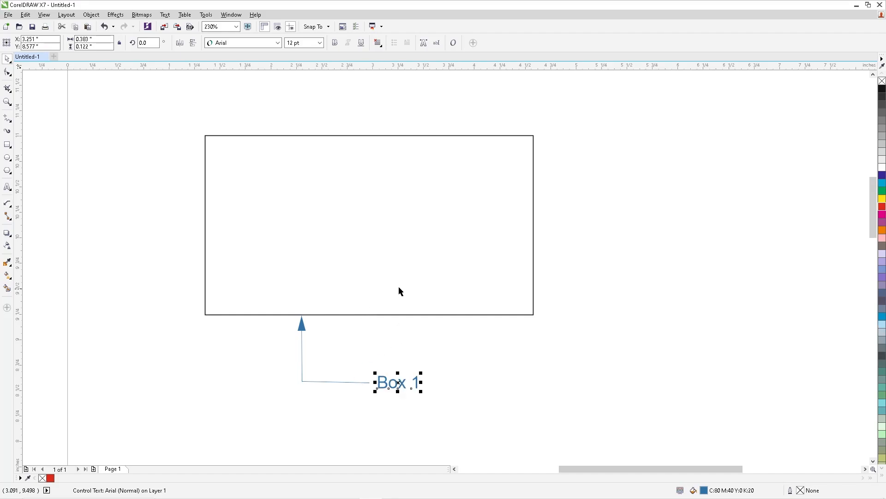
Create a mirrored, narrower copy of the rectangle, about 0.61 inches wide, adjoining its right side
{"action": "left_click", "coordinate": [11, 206]}
{"action": "left_click", "coordinate": [40, 245]}
{"action": "left_click", "coordinate": [7, 59]}
{"action": "left_click", "coordinate": [229, 180]}
{"action": "left_click_drag", "start_coordinate": [200, 223], "coordinate": [596, 255]}
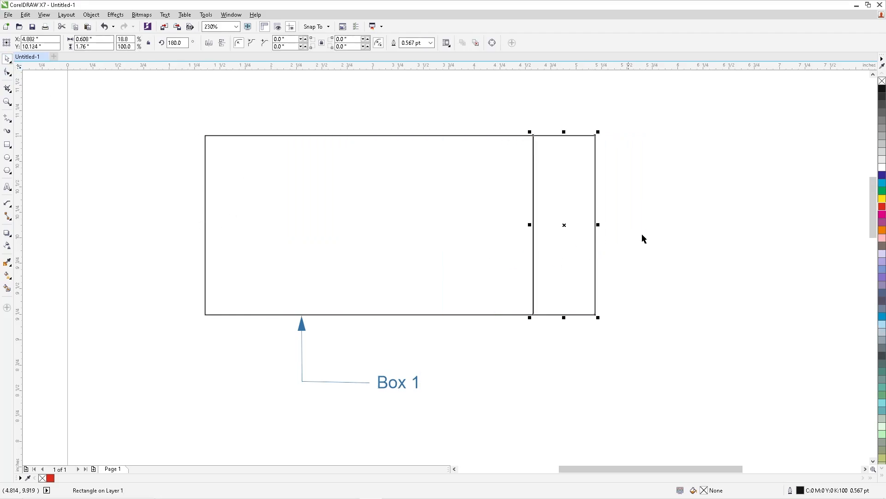
Add a 3-Point Callout pointing at the narrow rectangle's right side, with the text "Sub box"
{"action": "left_click", "coordinate": [6, 203]}
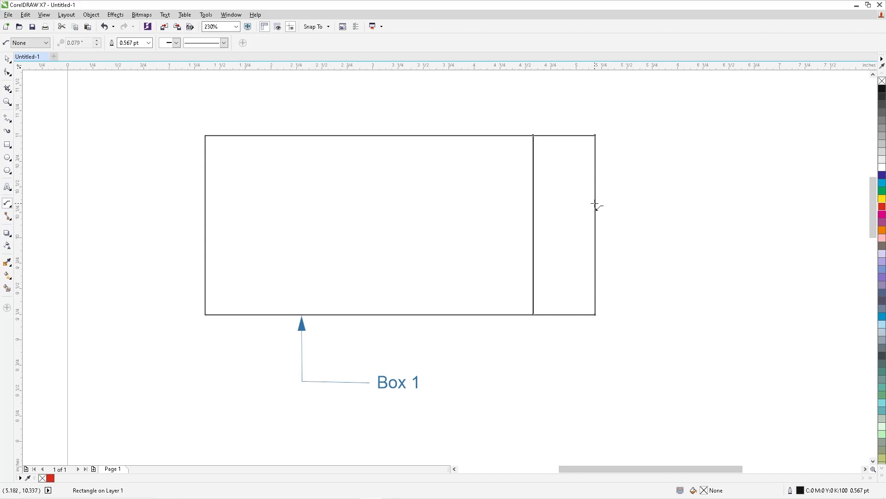
{"action": "left_click_drag", "start_coordinate": [595, 203], "coordinate": [672, 202]}
{"action": "left_click", "coordinate": [666, 205]}
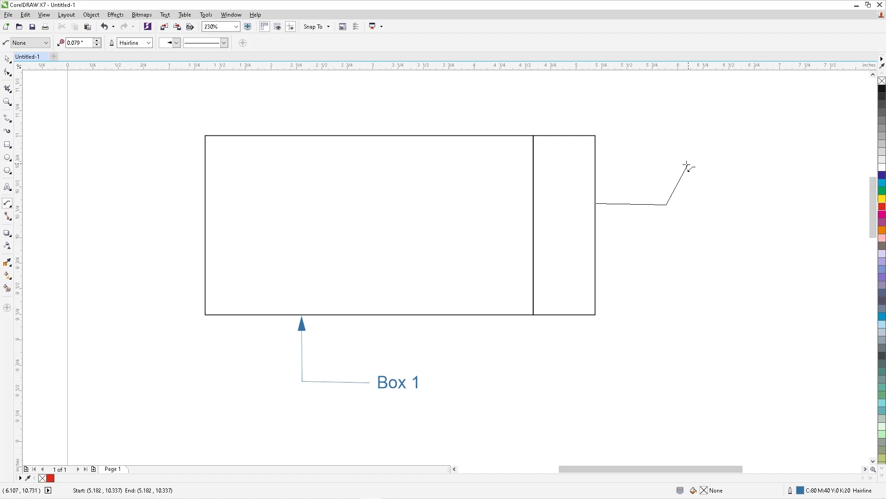
{"action": "left_click", "coordinate": [683, 167]}
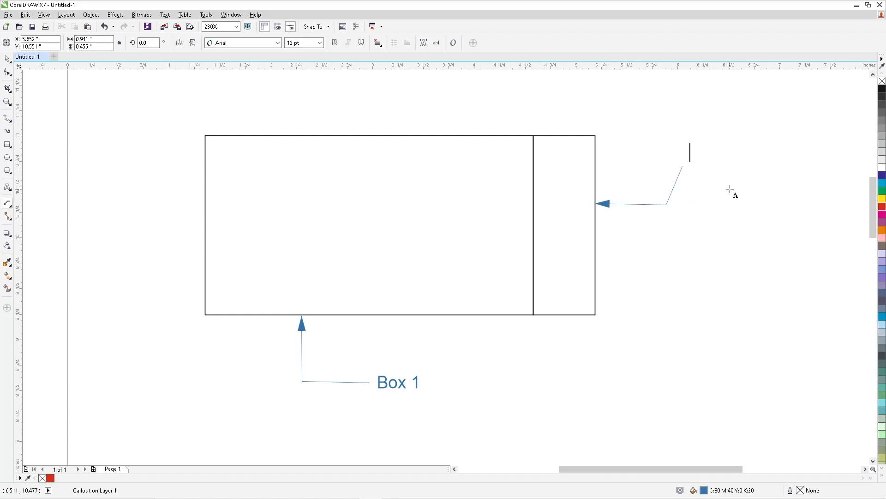
{"action": "type", "text": "B"}
{"action": "key", "text": "shift+Left"}
{"action": "key", "text": "BackSpace"}
{"action": "type", "text": "Sub box"}
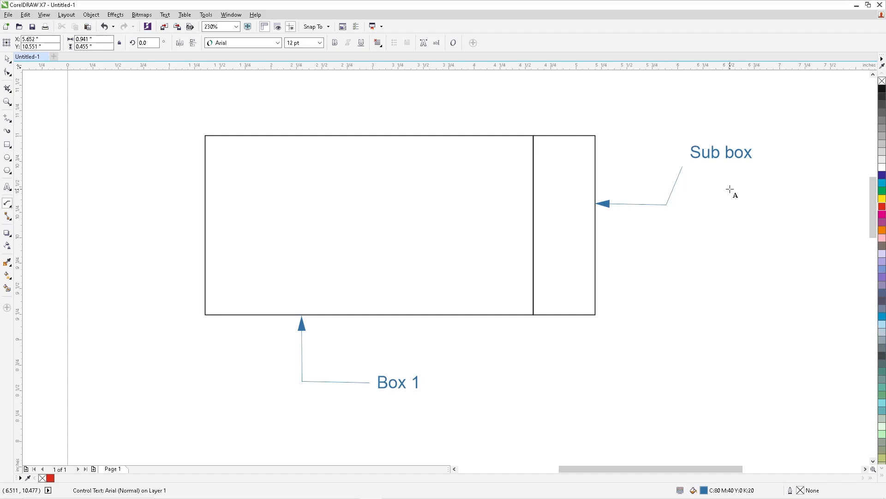
{"action": "key", "text": "Escape"}
Select the "Box 1" callout and set its callout shape to Box
{"action": "left_click", "coordinate": [6, 204]}
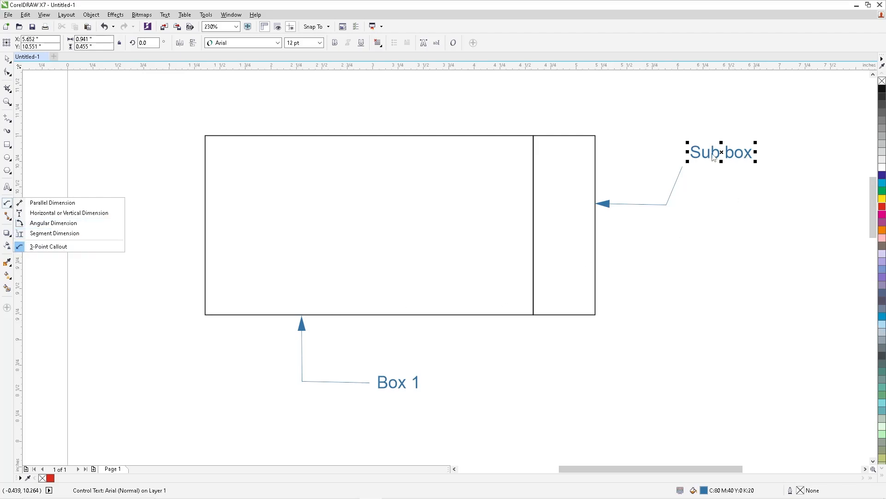
{"action": "left_click", "coordinate": [713, 157]}
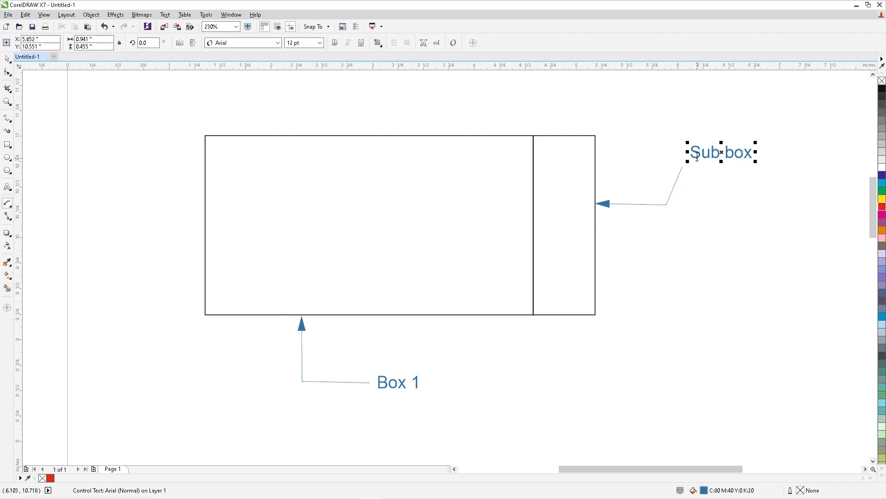
{"action": "left_click", "coordinate": [7, 59]}
{"action": "left_click", "coordinate": [404, 383]}
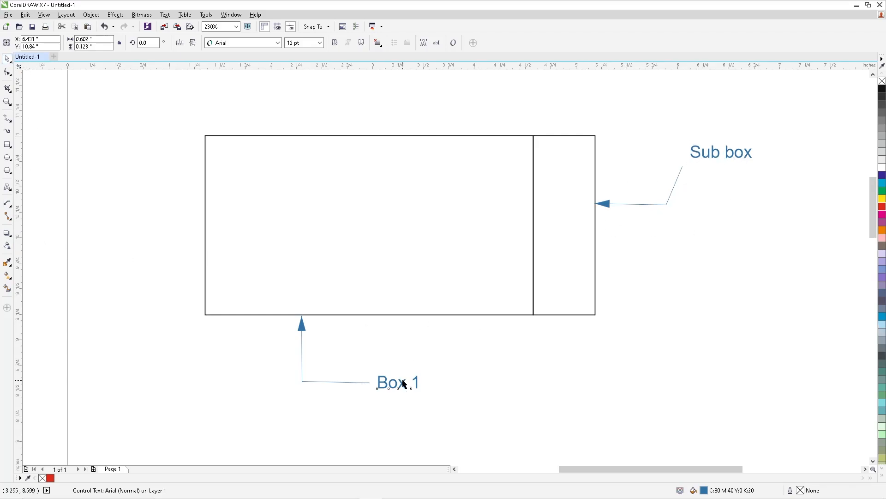
{"action": "left_click", "coordinate": [357, 383]}
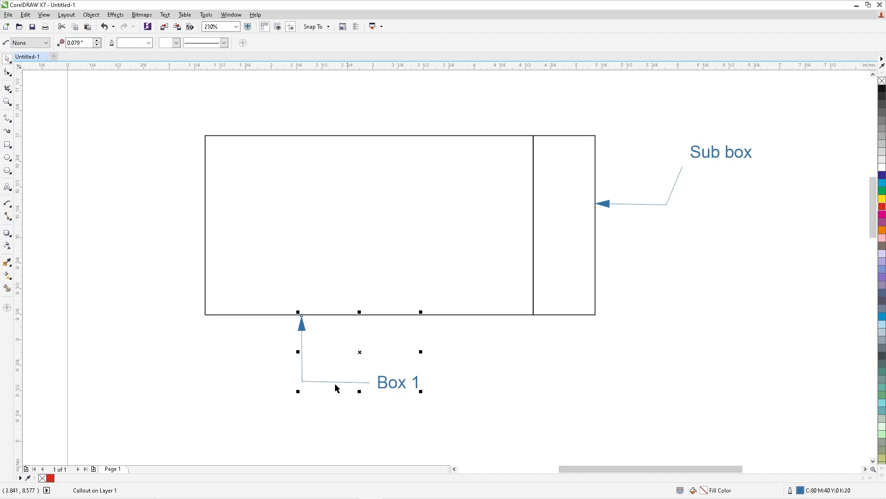
{"action": "left_click", "coordinate": [36, 45]}
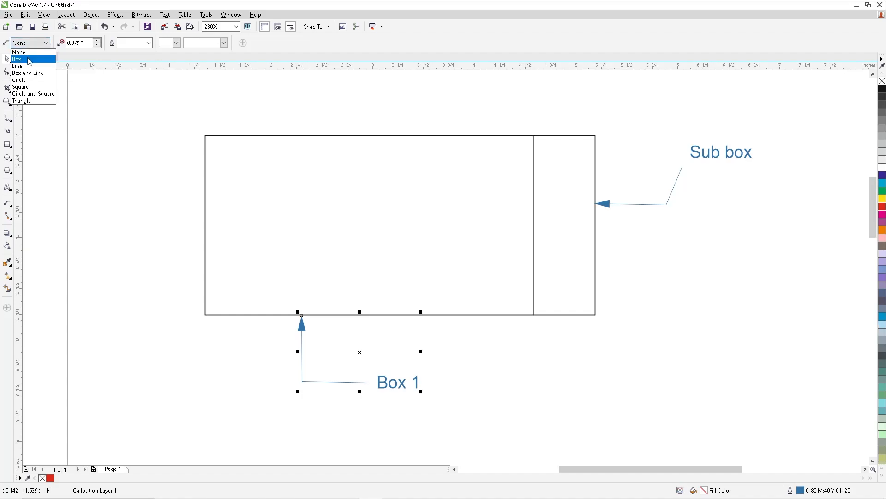
{"action": "left_click", "coordinate": [29, 60]}
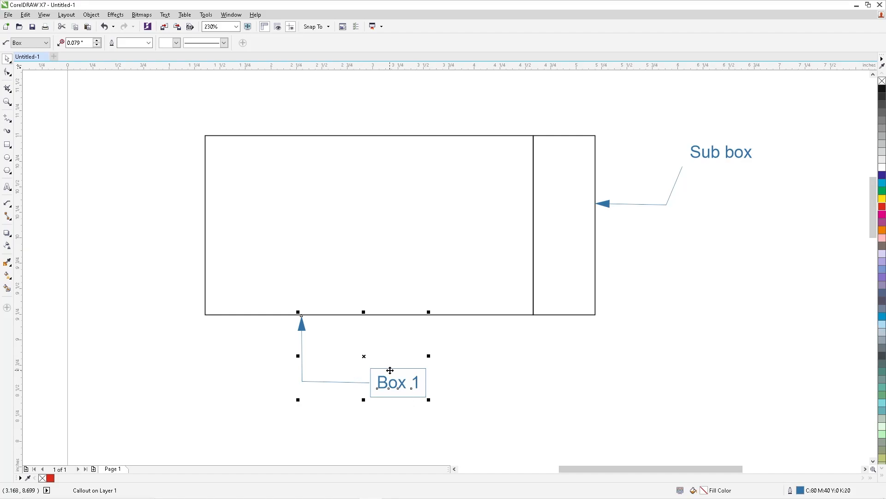
Give the "Box 1" callout a Circle shape with a size of 0.535 inches and a 1.0 pt outline
{"action": "left_click", "coordinate": [46, 43]}
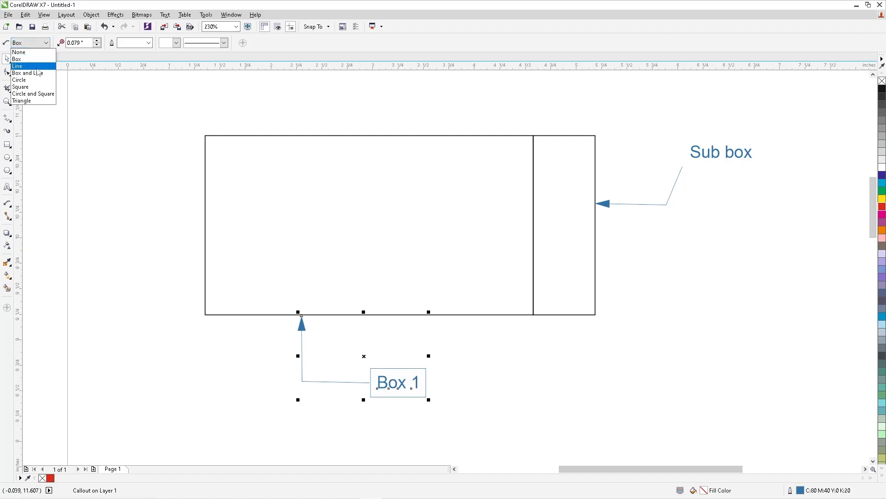
{"action": "left_click", "coordinate": [27, 80]}
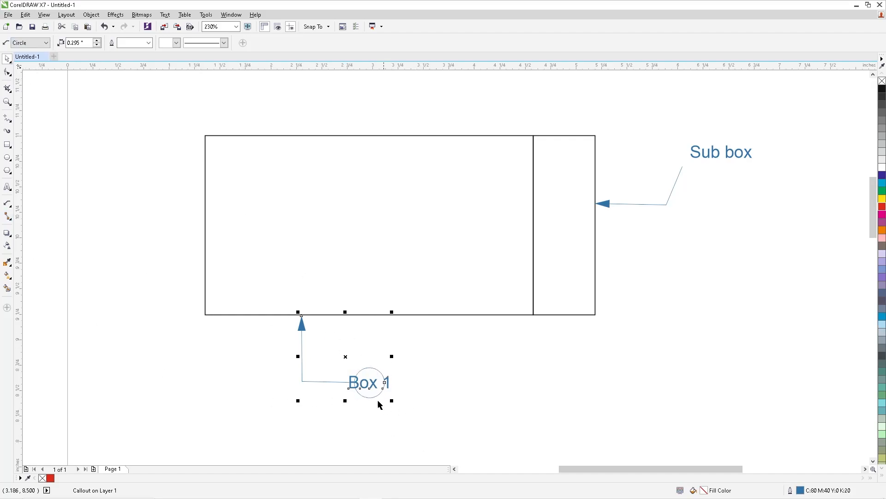
{"action": "left_click", "coordinate": [96, 40]}
{"action": "left_click", "coordinate": [96, 40]}
{"action": "left_click", "coordinate": [96, 40]}
{"action": "left_click", "coordinate": [96, 40]}
{"action": "left_click", "coordinate": [96, 41]}
{"action": "left_click", "coordinate": [96, 40]}
{"action": "left_click", "coordinate": [96, 41]}
{"action": "left_click", "coordinate": [96, 41]}
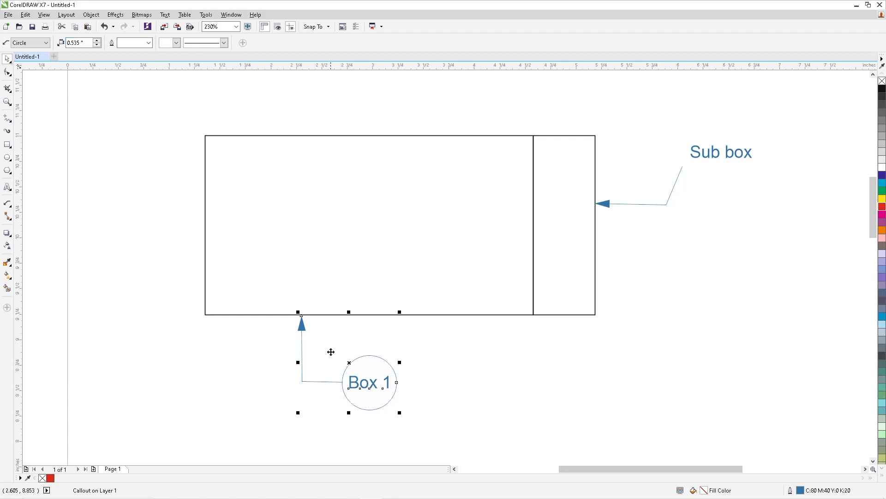
{"action": "left_click", "coordinate": [149, 44]}
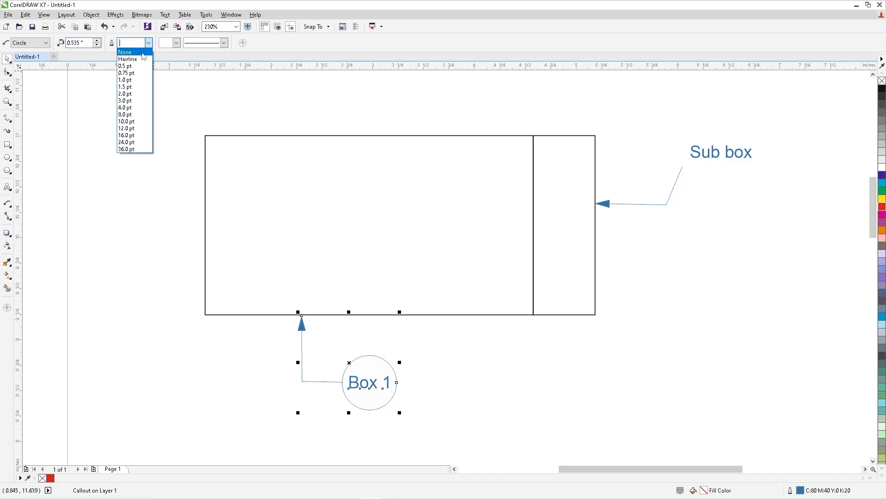
{"action": "left_click", "coordinate": [133, 81]}
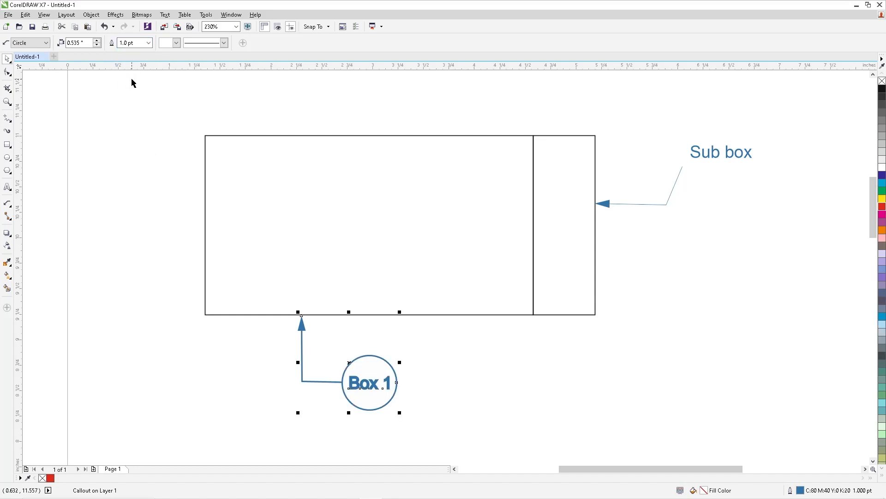
Try the Square and Line shapes on the "Box 1" callout
{"action": "left_click", "coordinate": [36, 45]}
{"action": "left_click", "coordinate": [26, 89]}
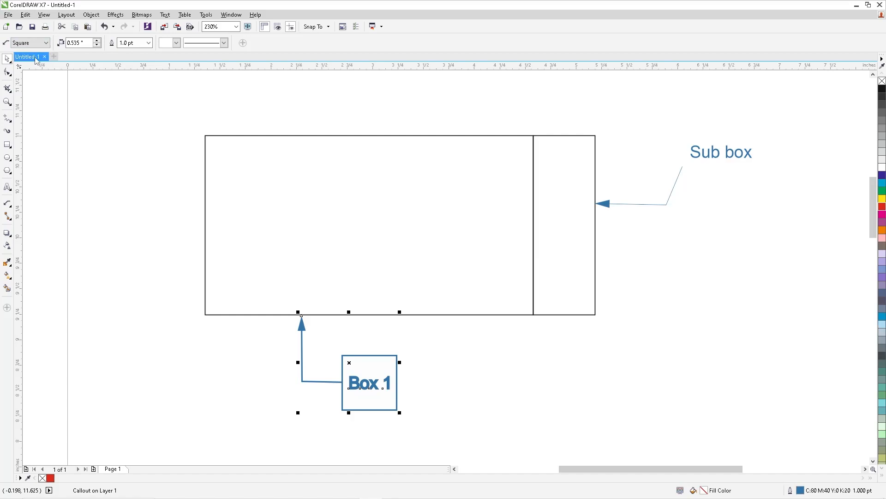
{"action": "left_click", "coordinate": [26, 44]}
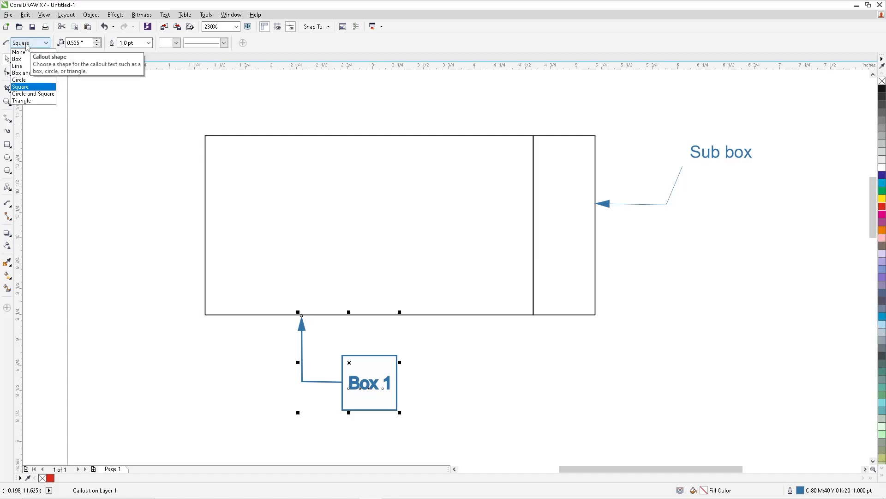
{"action": "left_click", "coordinate": [17, 66]}
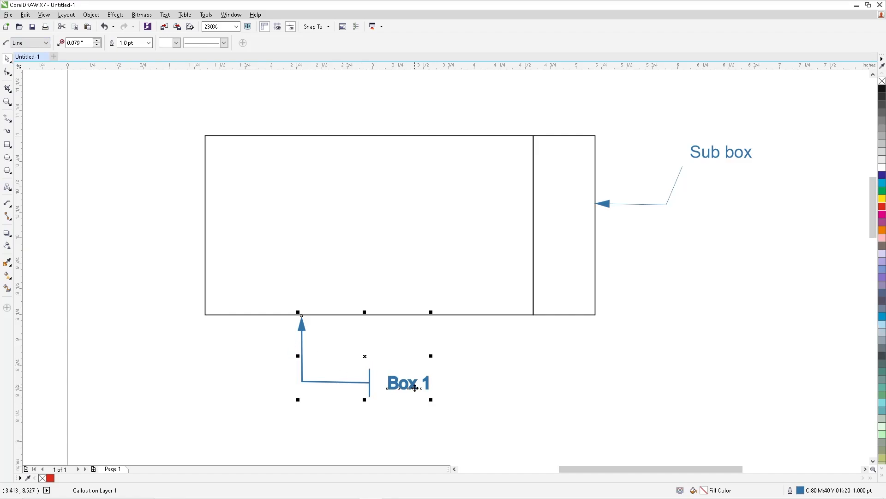
Set the "Box 1" callout's shape to Triangle with a size of 0.795 inches
{"action": "left_click", "coordinate": [40, 42]}
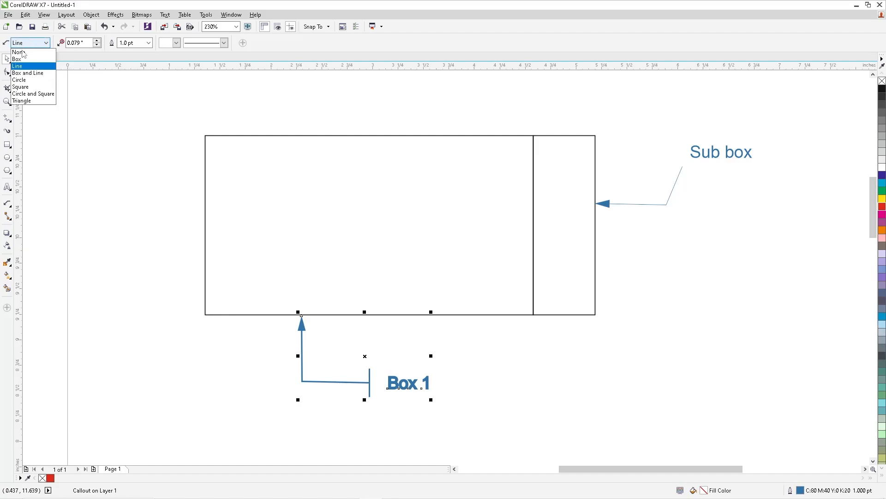
{"action": "left_click", "coordinate": [27, 100]}
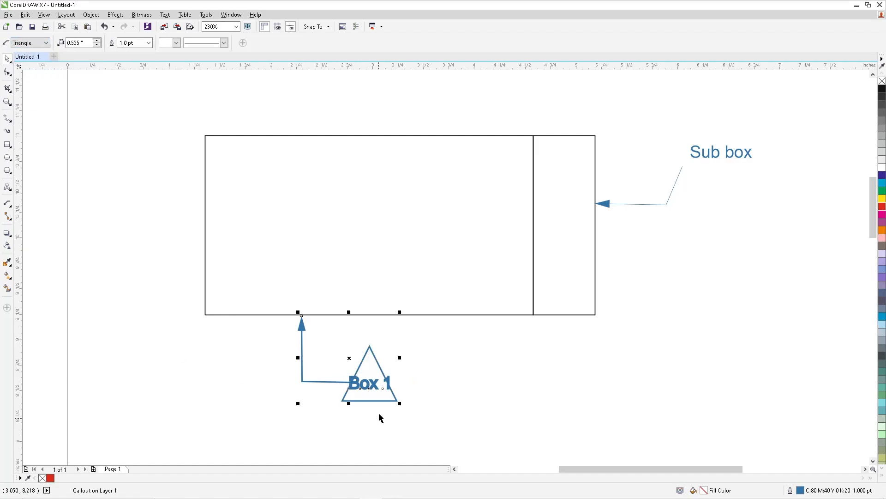
{"action": "left_click", "coordinate": [98, 41]}
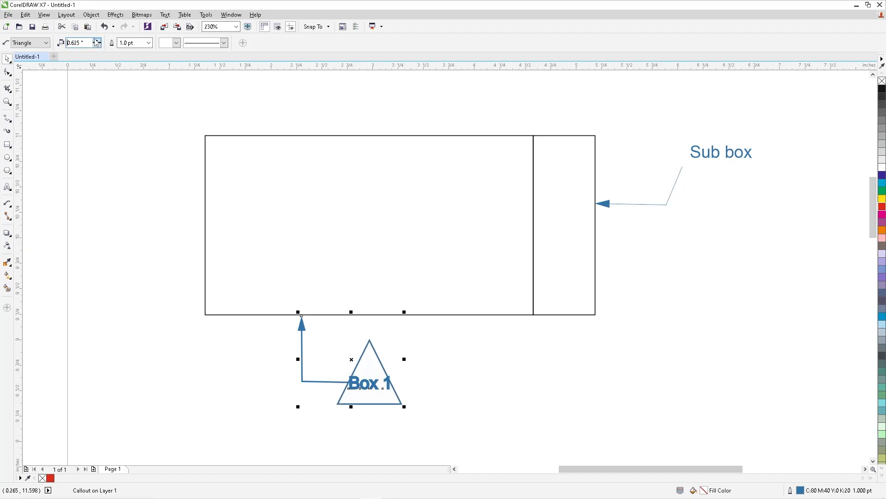
{"action": "left_click", "coordinate": [97, 41]}
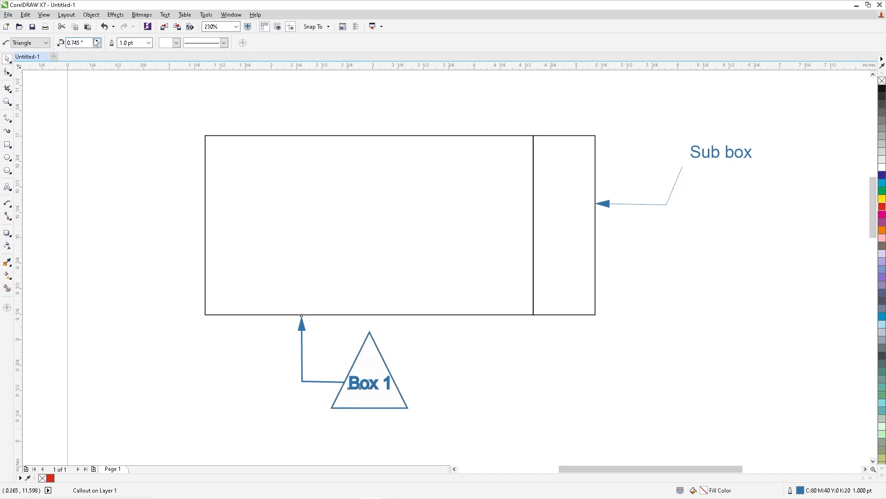
{"action": "left_click", "coordinate": [97, 41]}
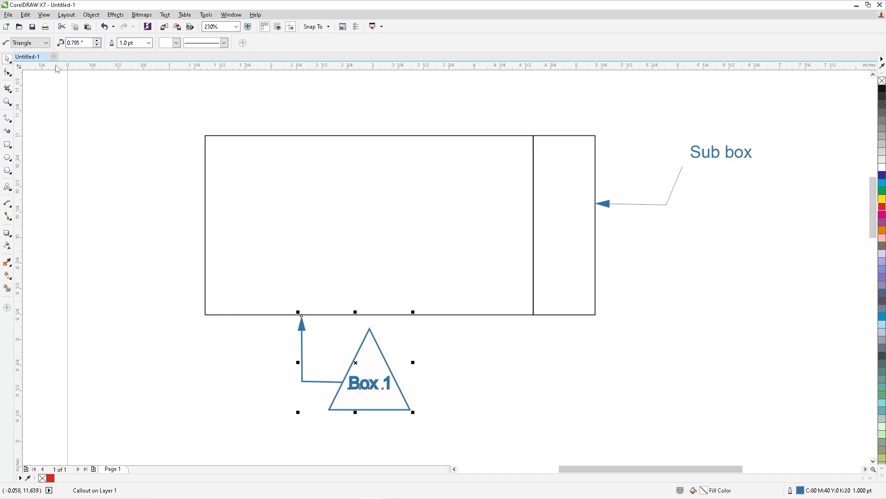
{"action": "left_click", "coordinate": [31, 42]}
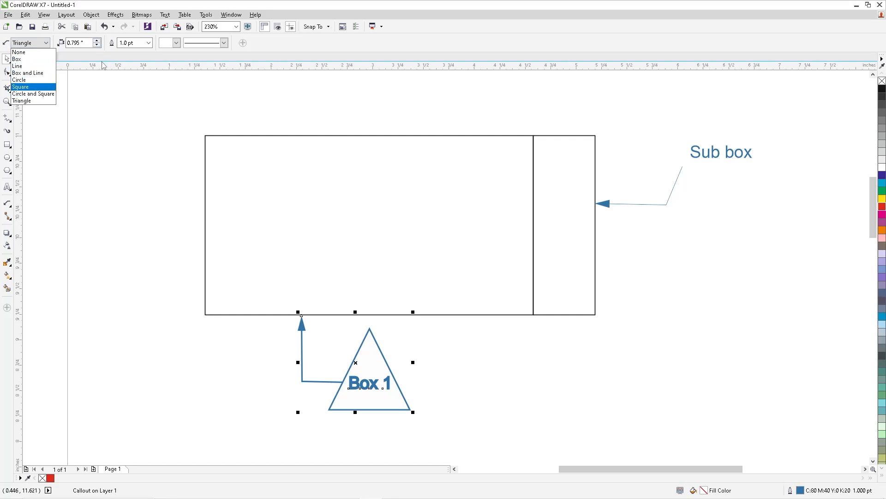
{"action": "left_click", "coordinate": [133, 137]}
Select the large rectangle and open the list of dimension tools
{"action": "left_click", "coordinate": [501, 316]}
{"action": "left_click", "coordinate": [7, 203]}
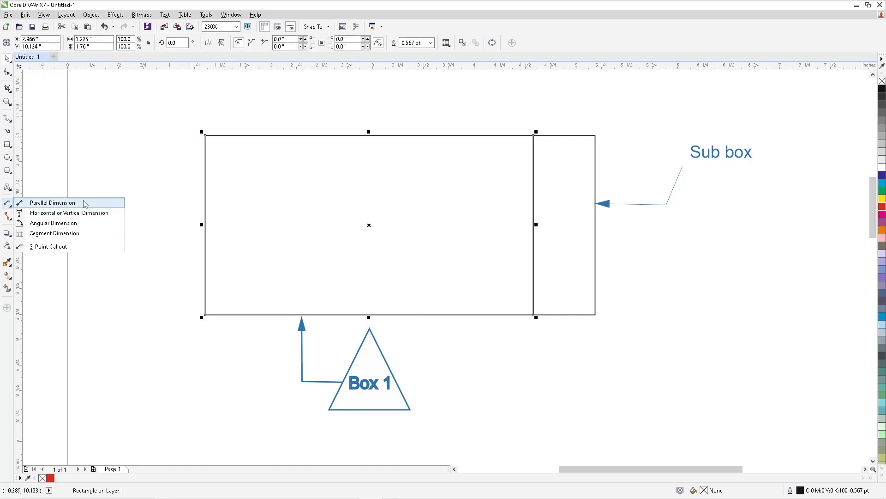